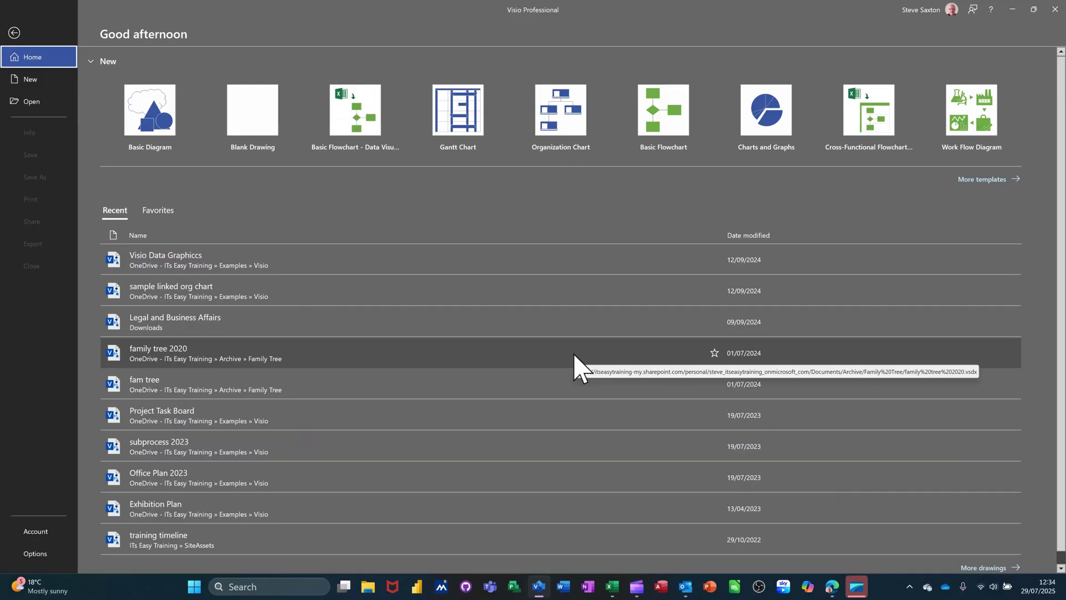
# Step: Create a new drawing from the Basic Flowchart - Data Visualizer template
pyautogui.click(351, 115)
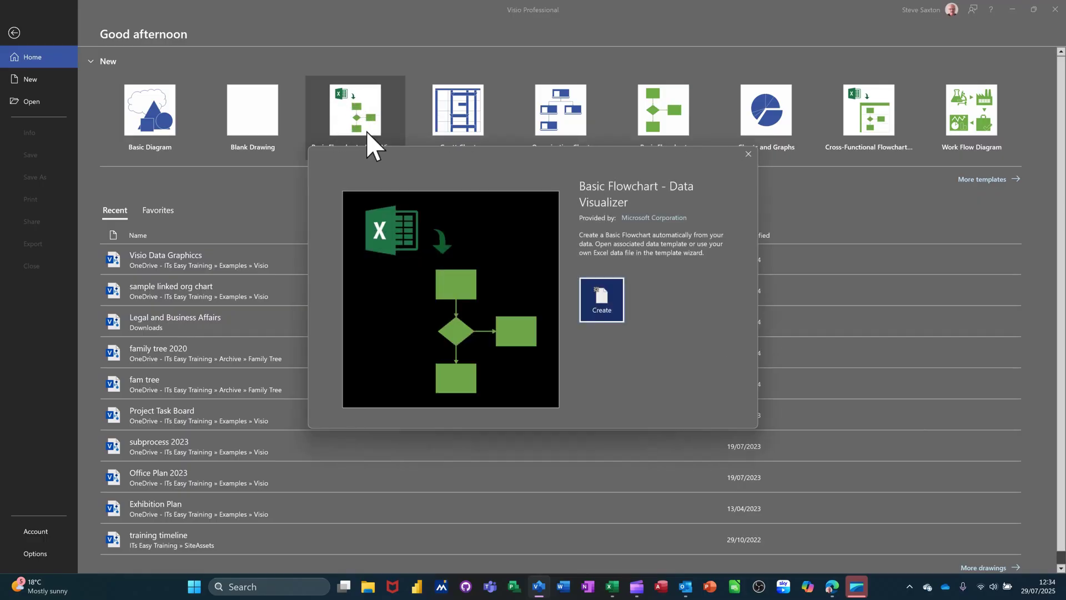
pyautogui.click(592, 312)
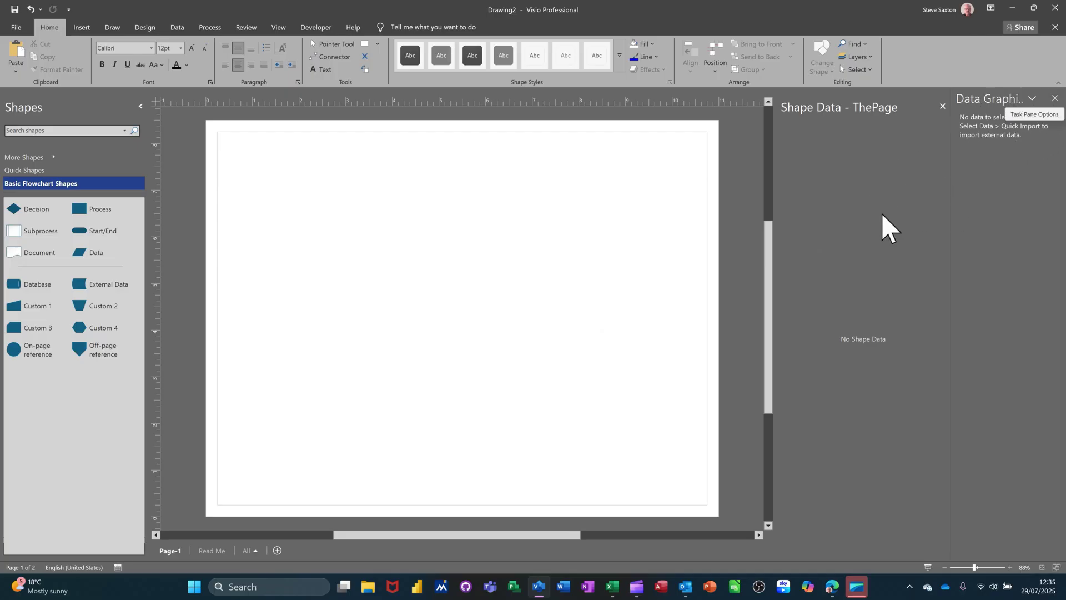
# Step: Check the View tab's Task Panes list without changing it, then go to the Data tab
pyautogui.click(277, 28)
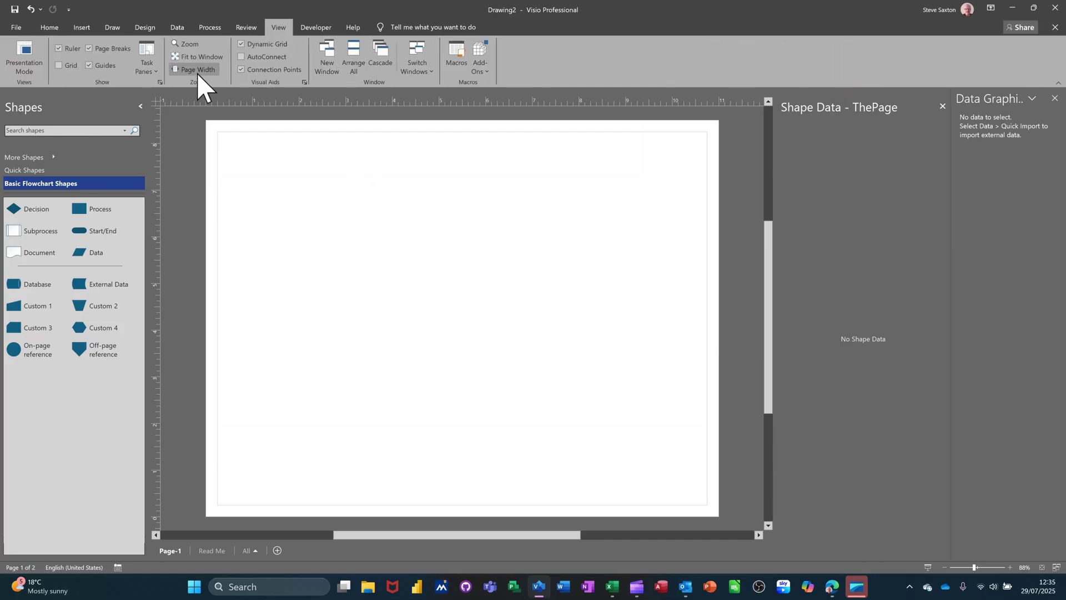
pyautogui.click(152, 69)
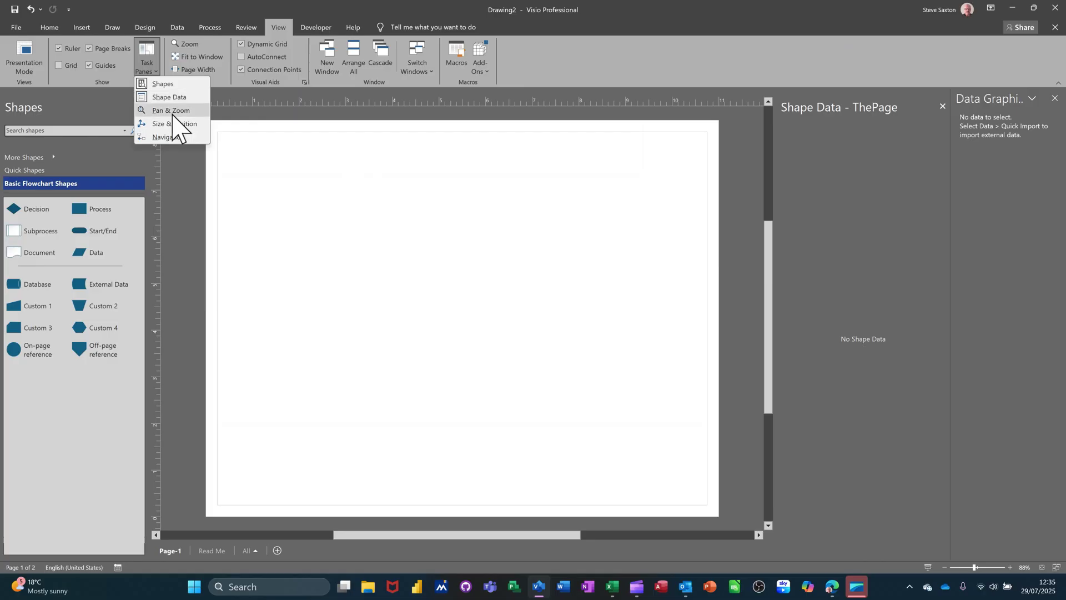
pyautogui.click(279, 157)
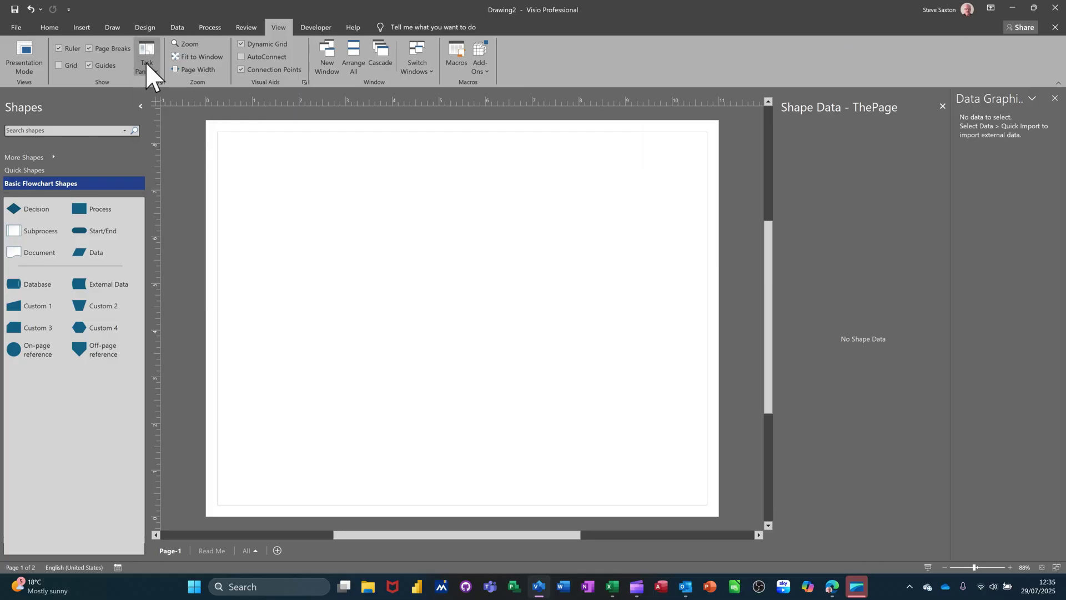
pyautogui.click(181, 28)
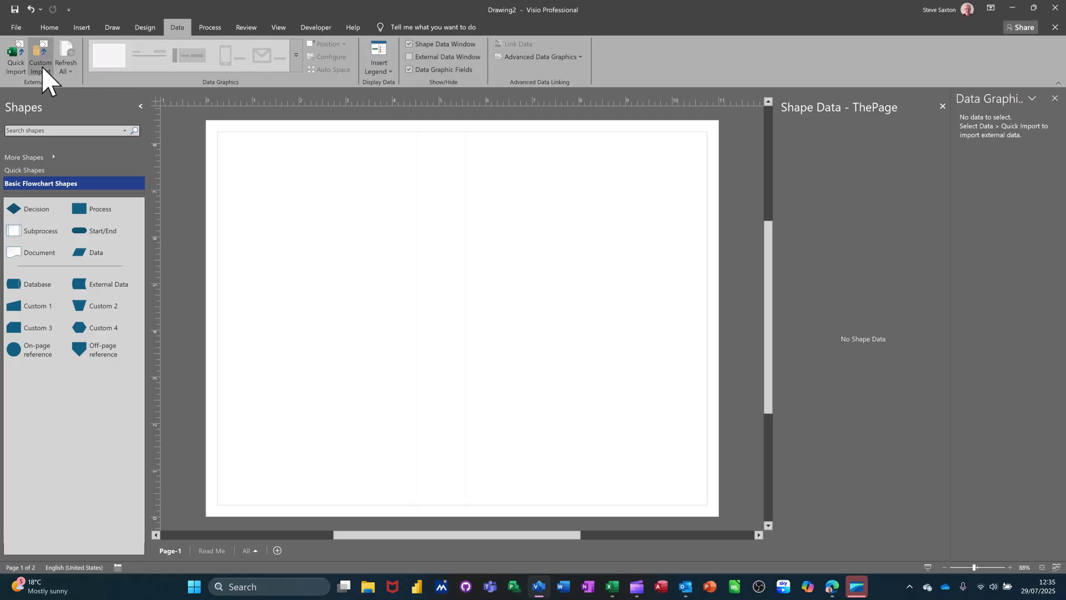
# Step: Start Quick Import and pick the Flowchart data 25 workbook from Examples > Excel 2025 May
pyautogui.click(12, 52)
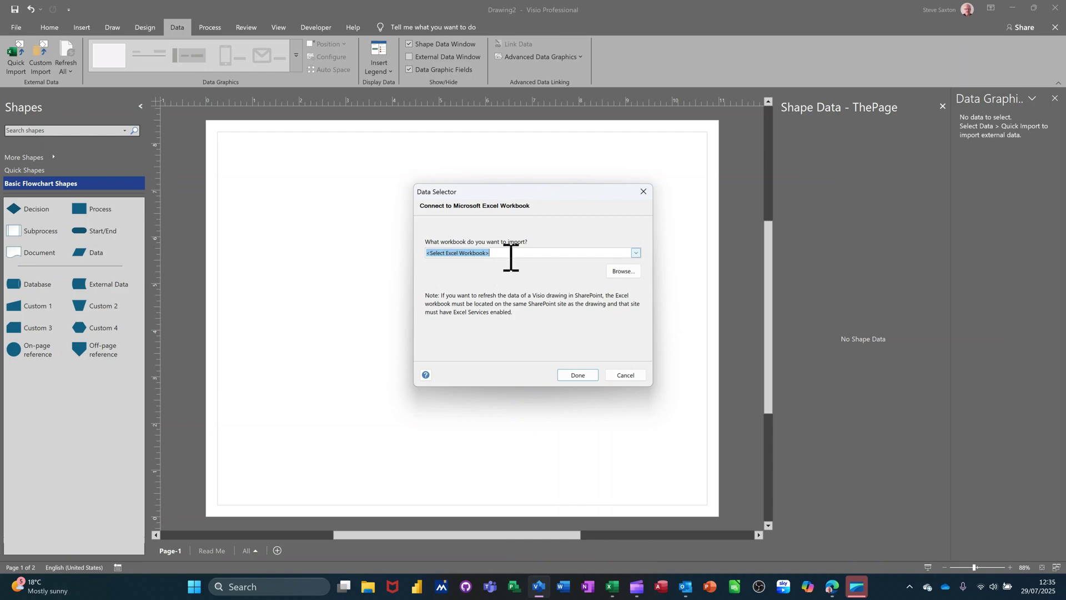
pyautogui.click(636, 254)
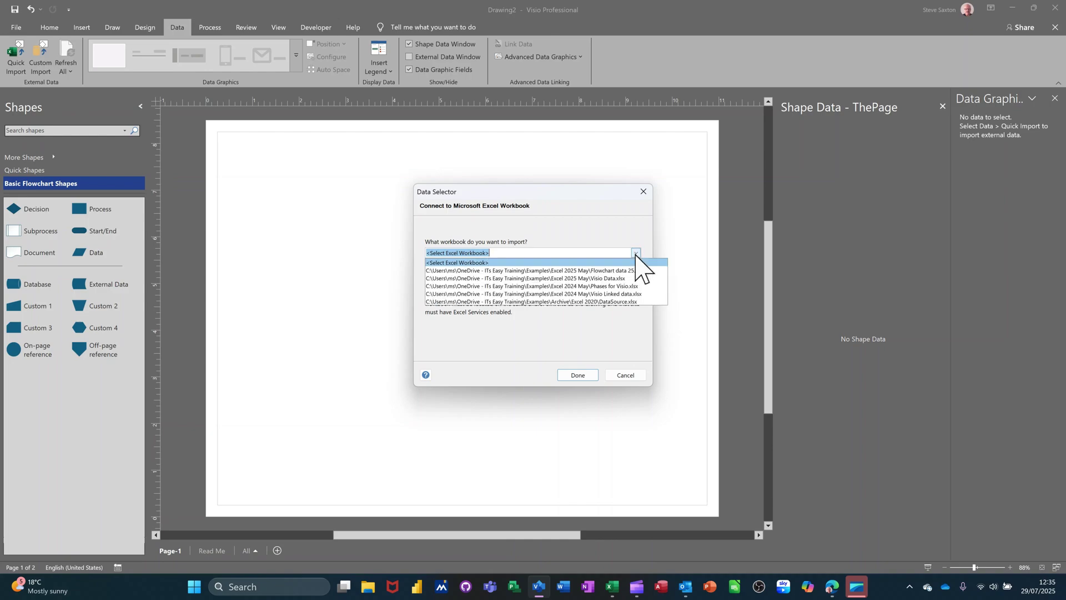
pyautogui.click(636, 253)
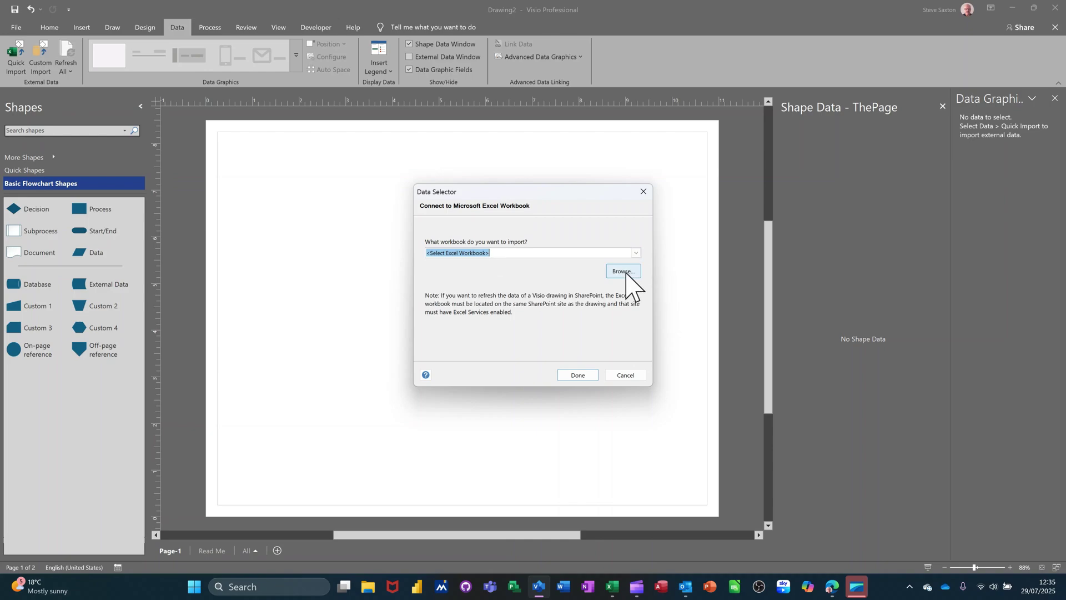
pyautogui.click(625, 271)
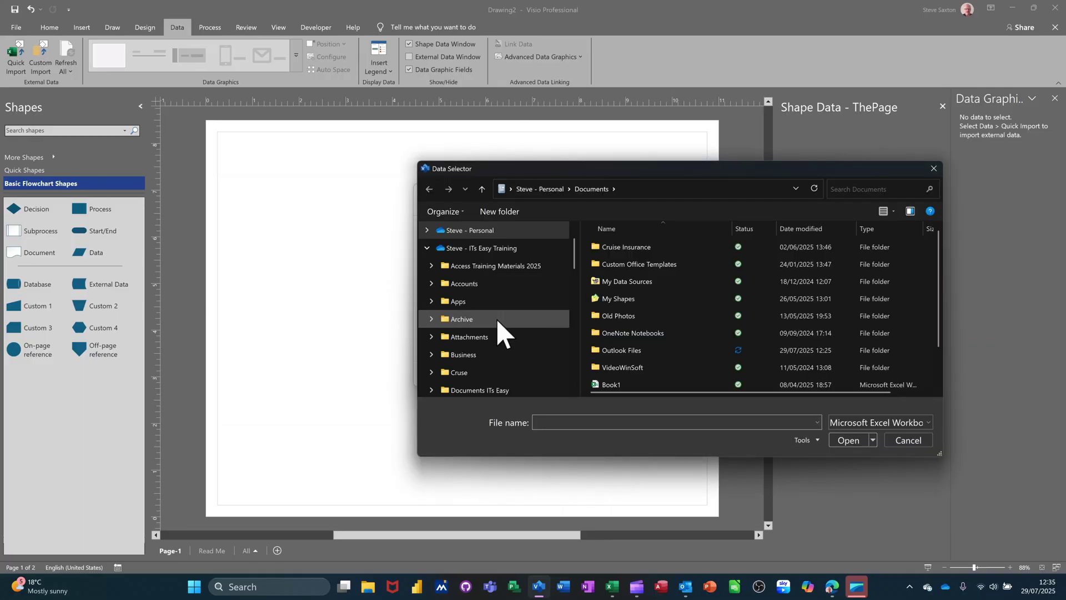
pyautogui.scroll(-1, 501, 361)
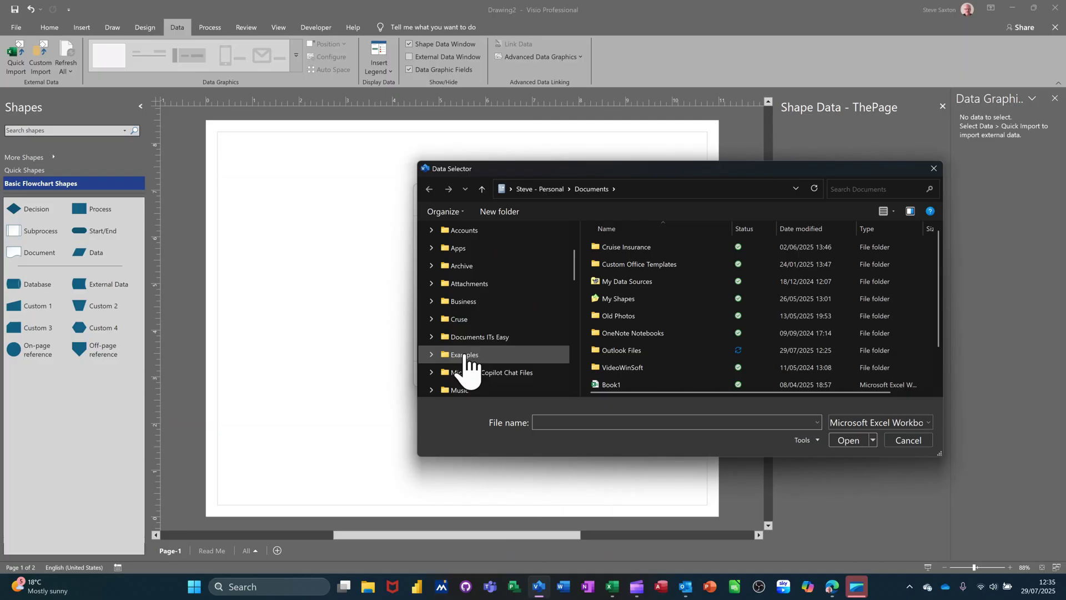
pyautogui.click(528, 353)
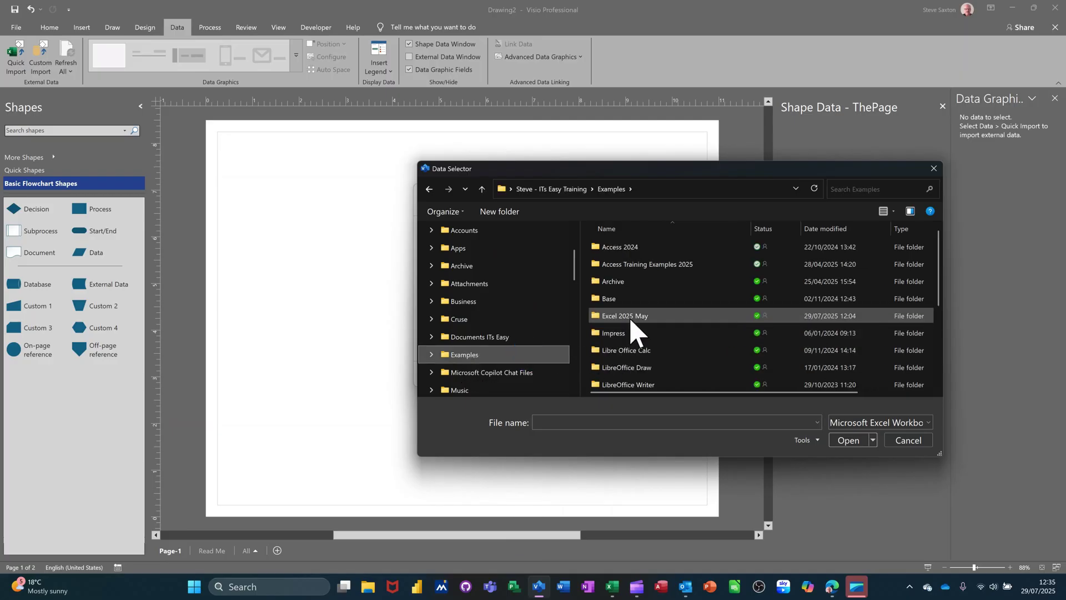
pyautogui.click(632, 317)
pyautogui.doubleClick(618, 316)
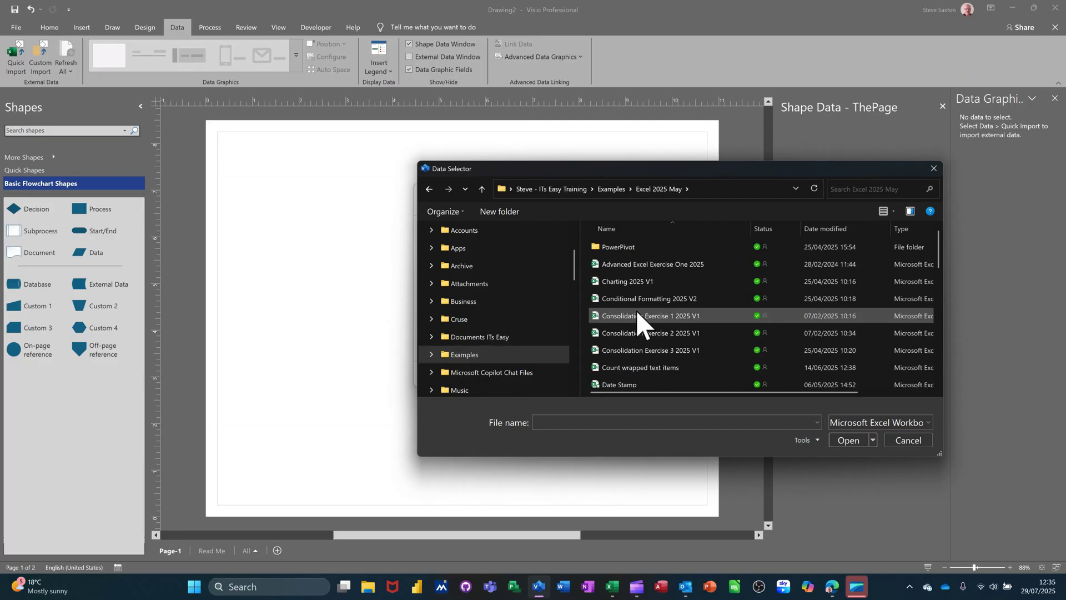
pyautogui.scroll(-2, 613, 331)
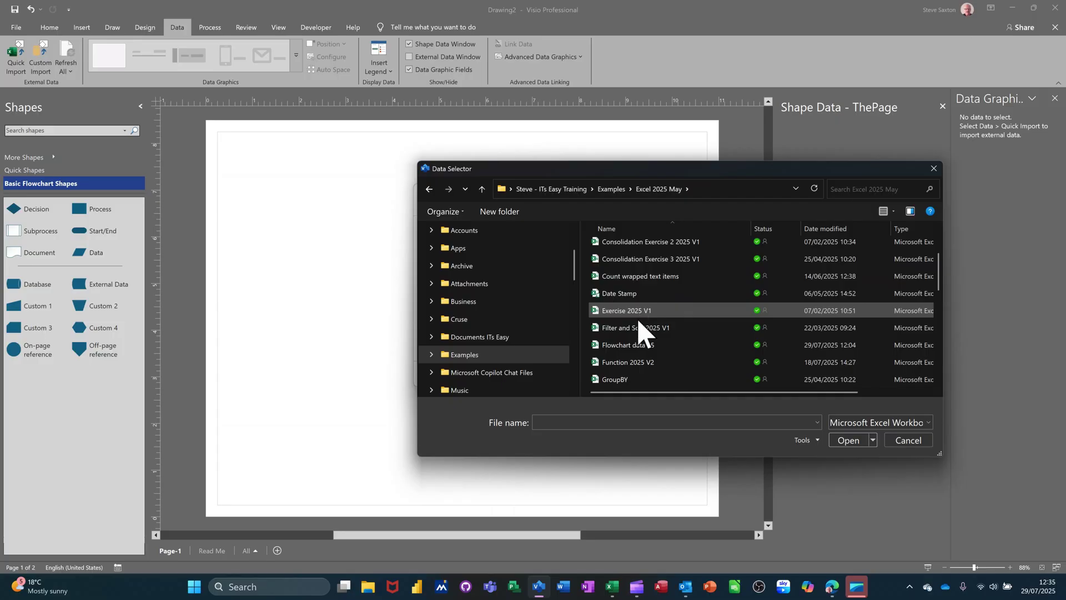
pyautogui.doubleClick(608, 345)
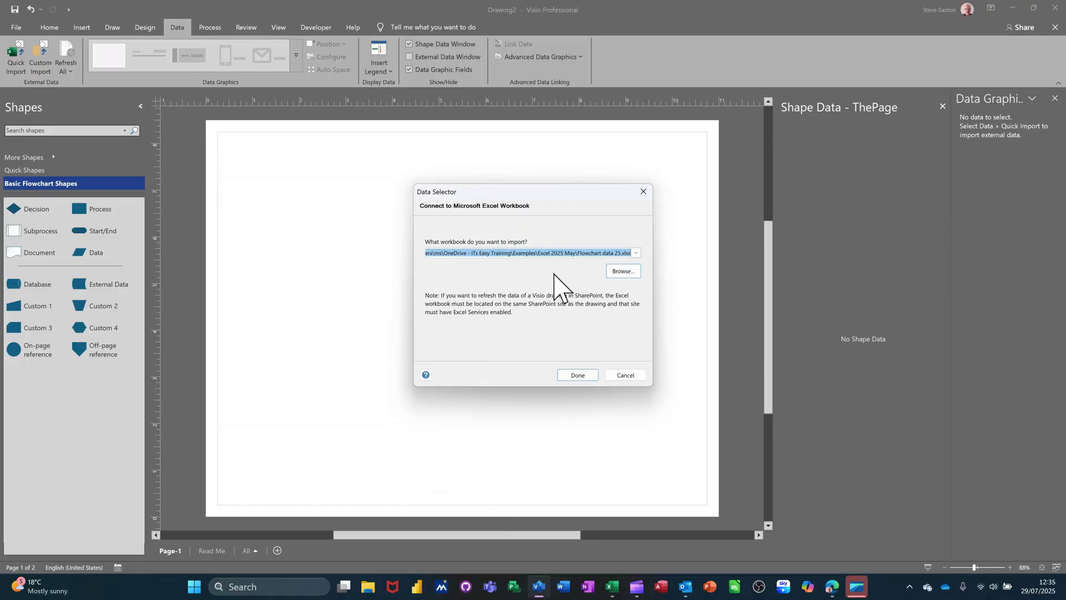
# Step: Confirm the workbook and finish the Quick Import of the Sheet1$A1:B9 Item and Data rows
pyautogui.click(574, 376)
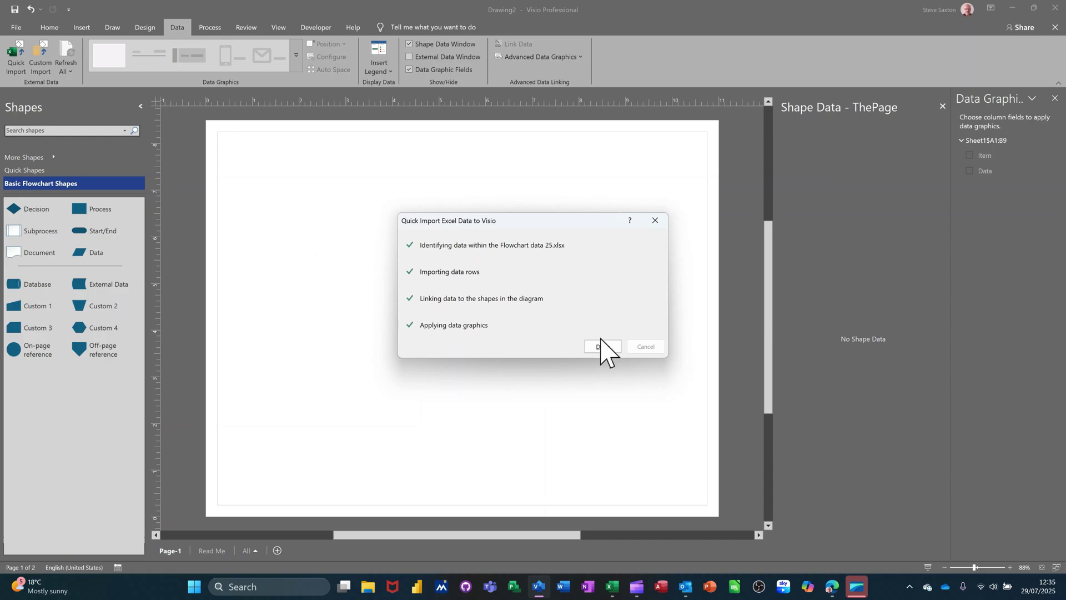
pyautogui.click(603, 347)
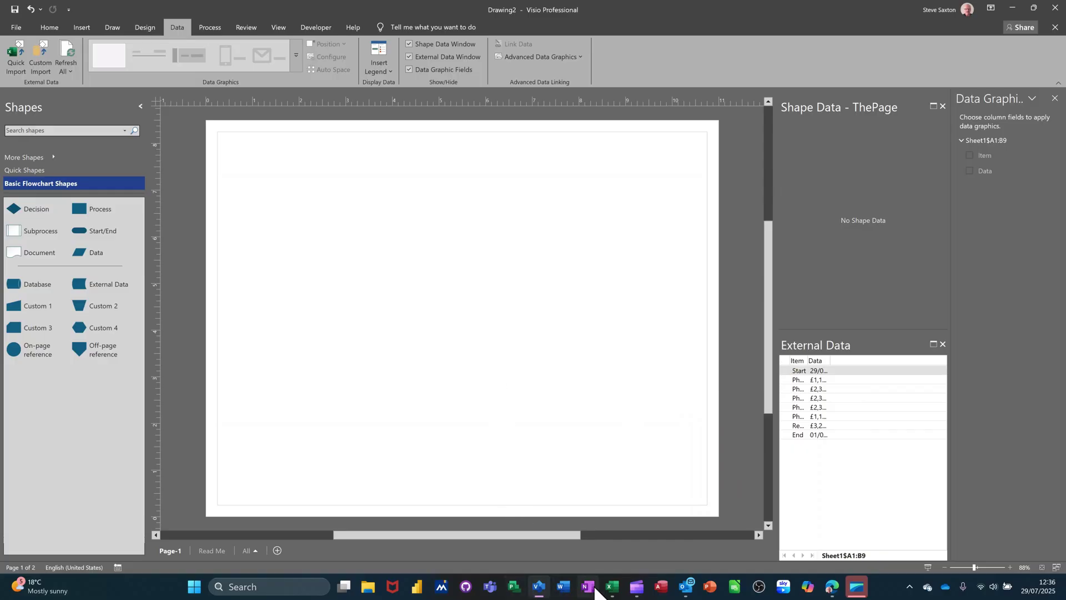
pyautogui.rightClick(613, 588)
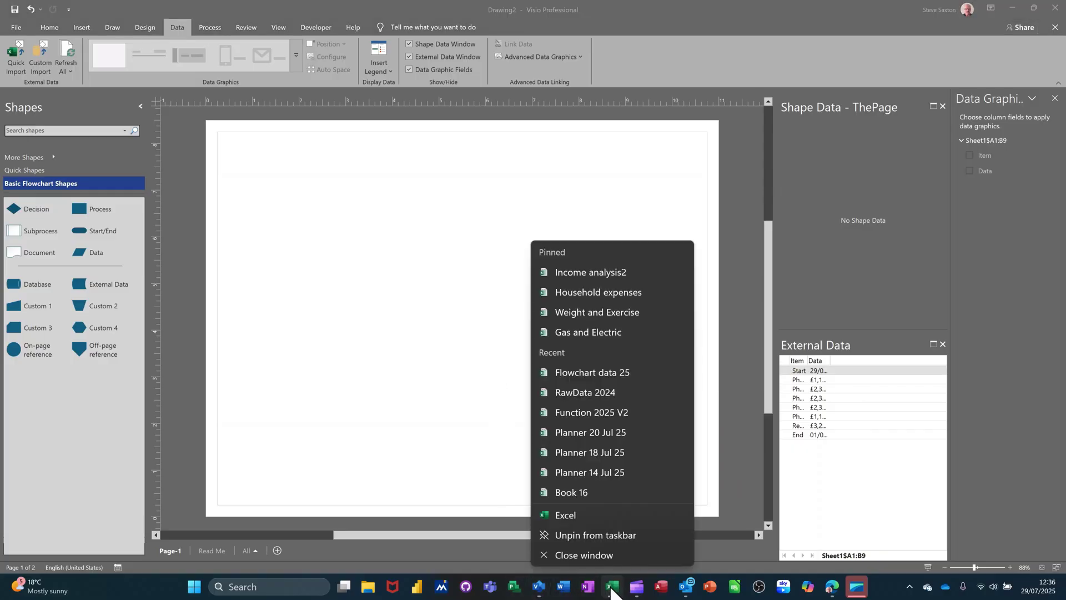
pyautogui.click(592, 372)
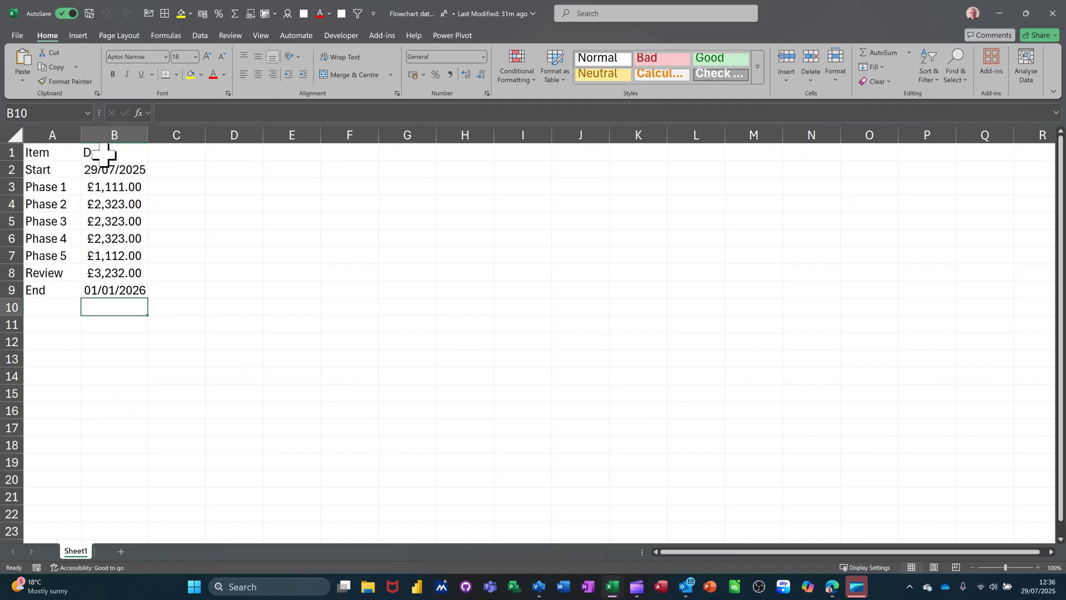
pyautogui.hotkey('alt', 'Tab')
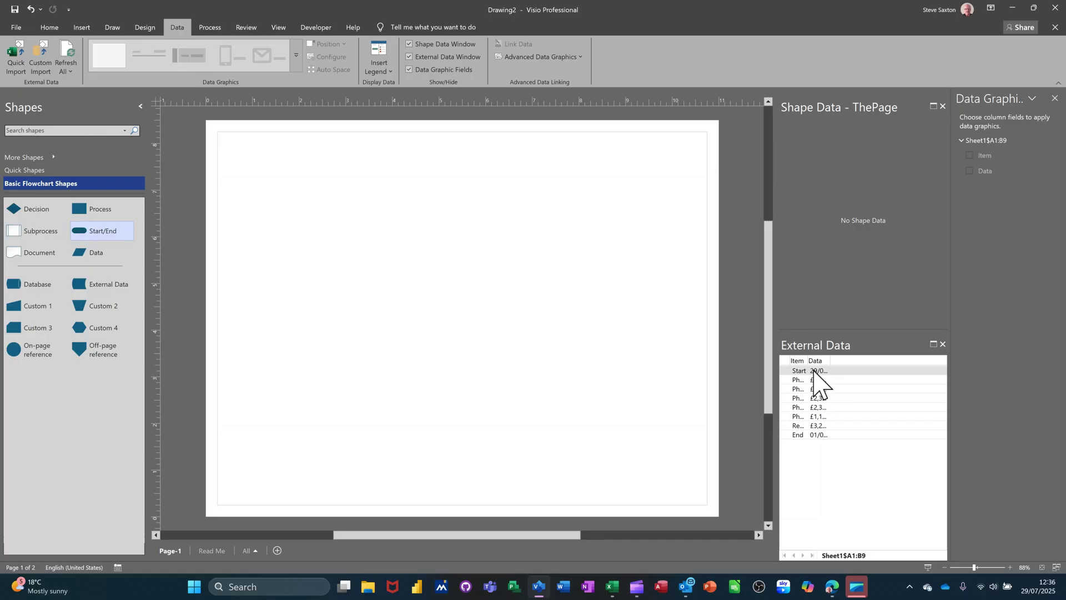
# Step: Add the Start row as a linked Start/End shape at the top centre of the page
pyautogui.moveTo(814, 371); pyautogui.dragTo(444, 158)
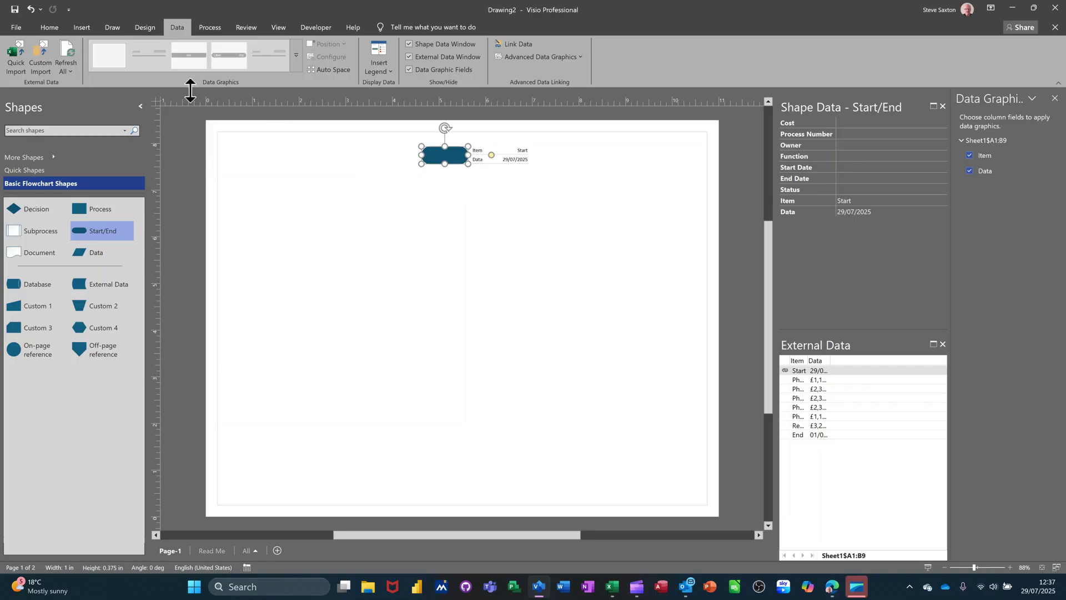
# Step: Turn on AutoConnect and add linked Phase 1–5 and Review shapes in a column below Start
pyautogui.click(49, 29)
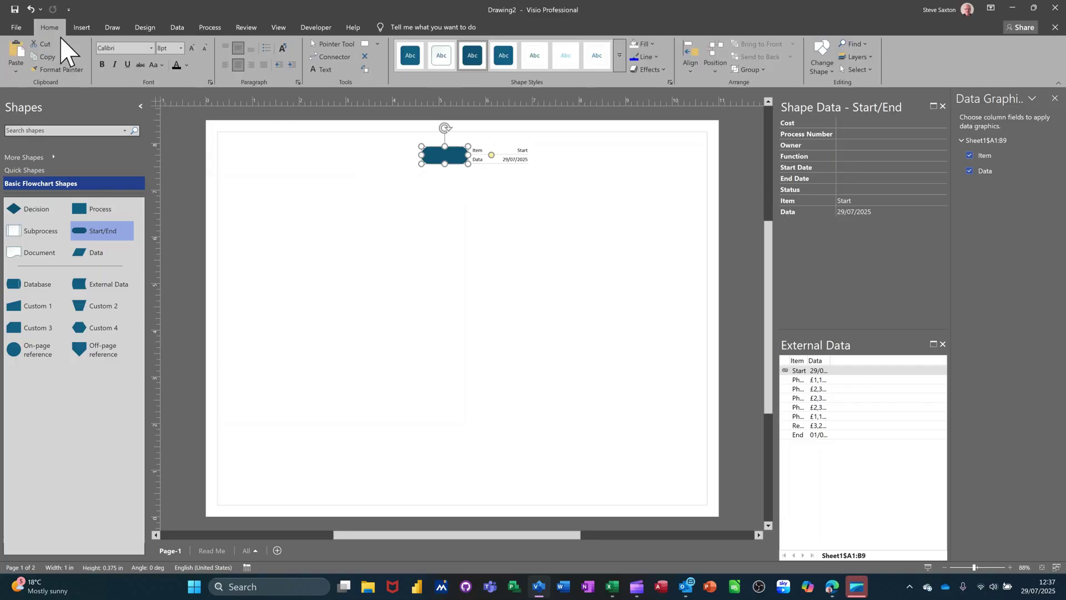
pyautogui.click(329, 57)
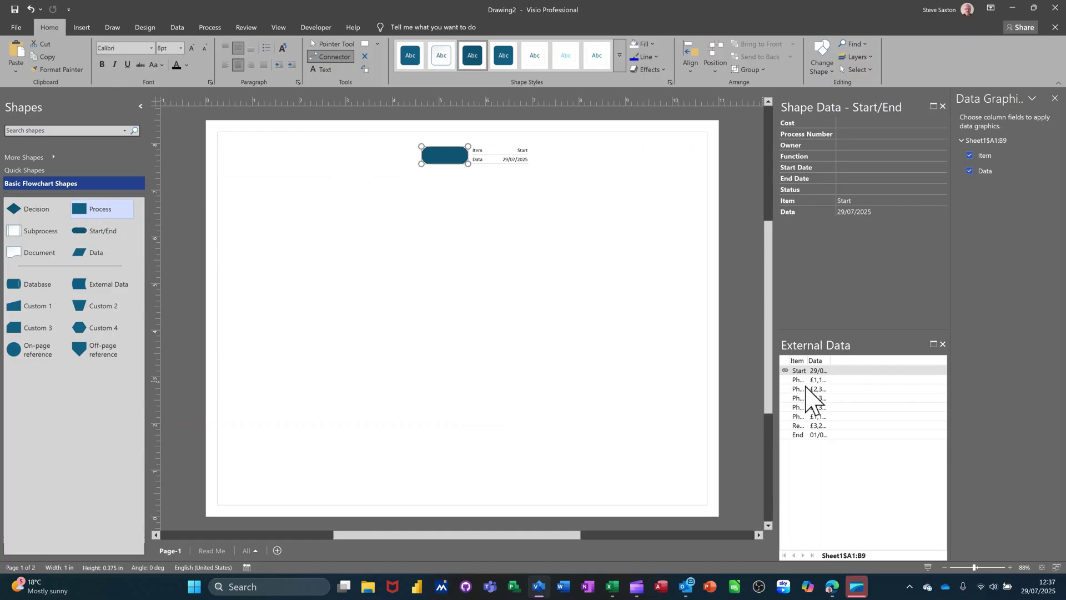
pyautogui.moveTo(811, 382); pyautogui.dragTo(449, 196)
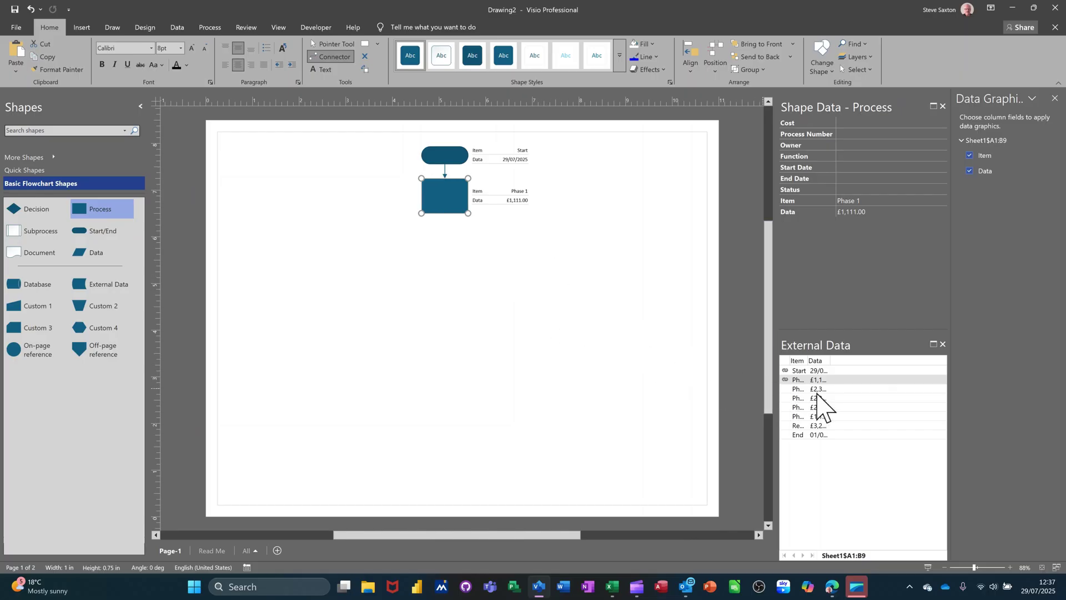
pyautogui.moveTo(818, 391); pyautogui.dragTo(448, 250)
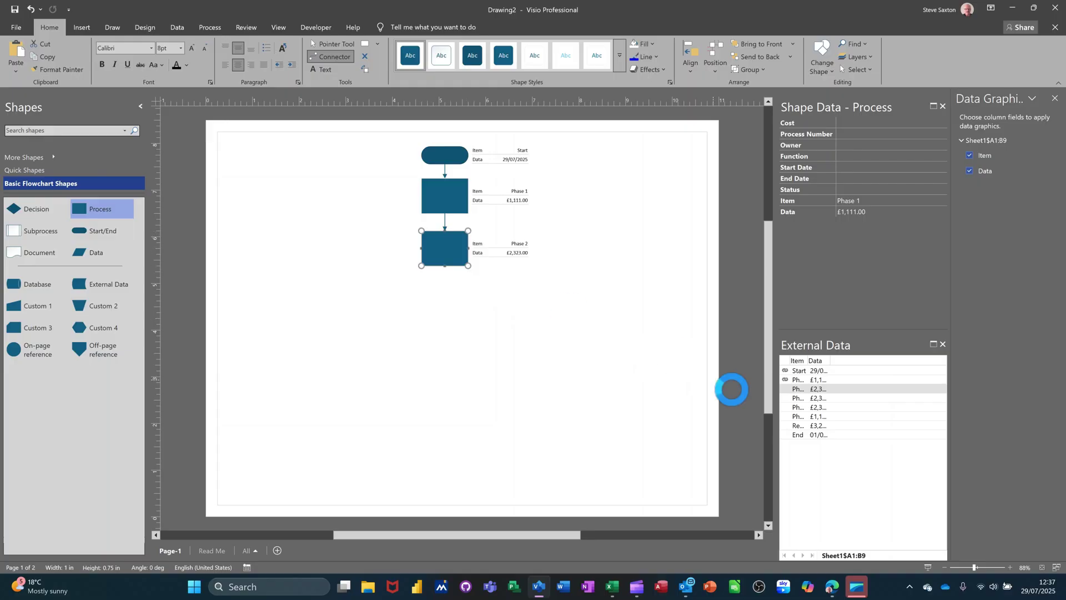
pyautogui.moveTo(812, 399); pyautogui.dragTo(447, 305)
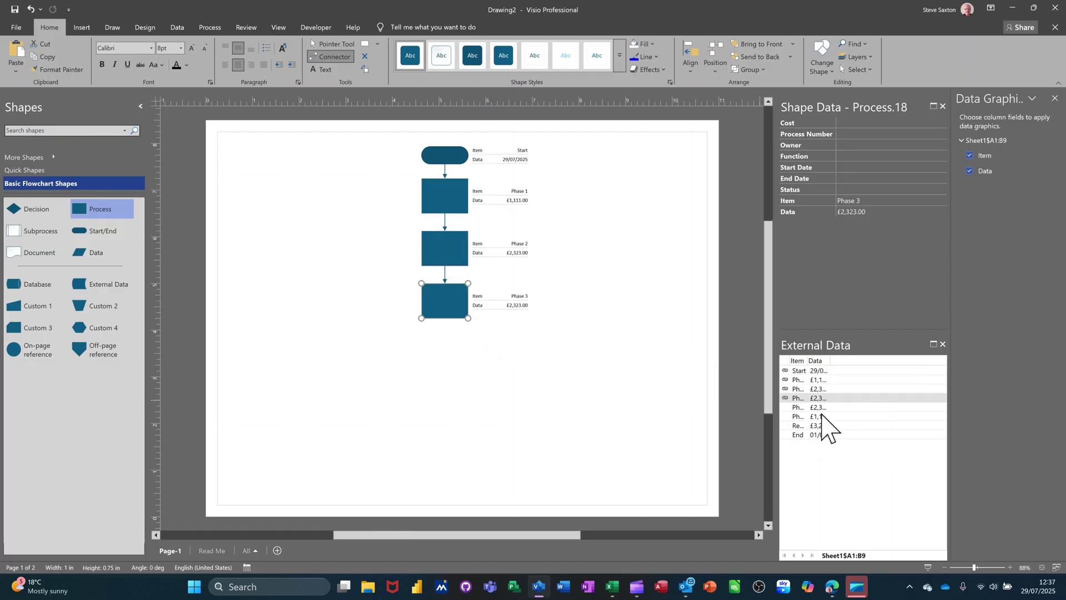
pyautogui.moveTo(822, 409); pyautogui.dragTo(444, 354)
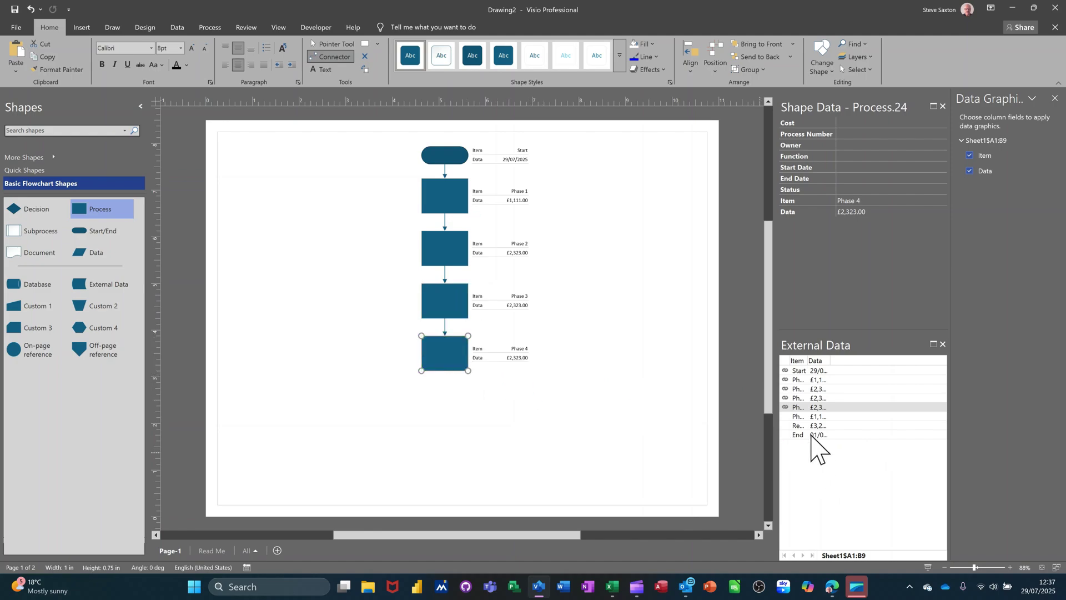
pyautogui.moveTo(812, 417); pyautogui.dragTo(447, 407)
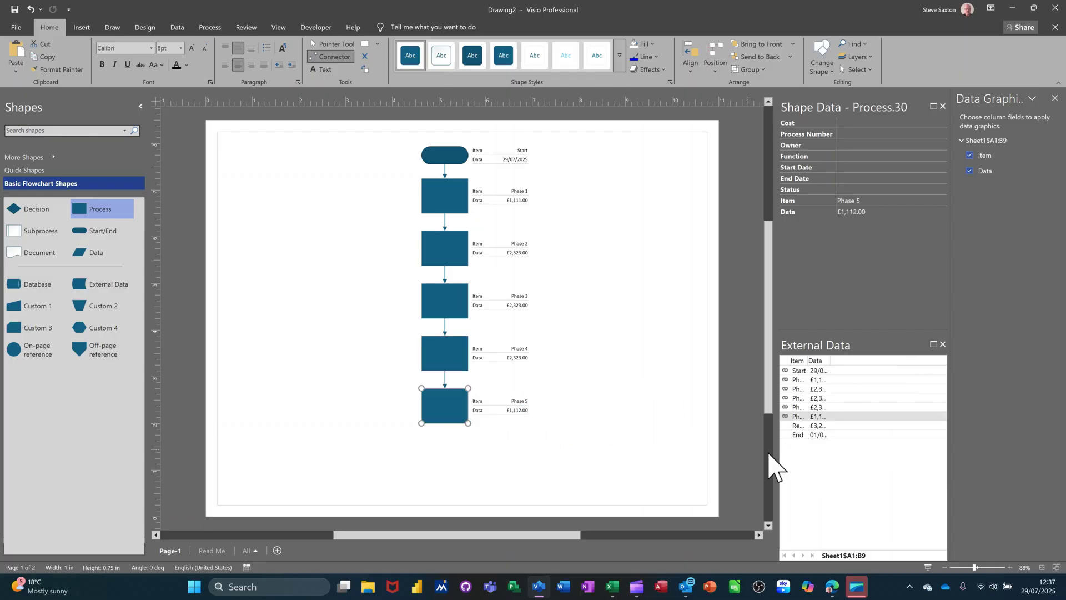
pyautogui.moveTo(805, 425); pyautogui.dragTo(448, 461)
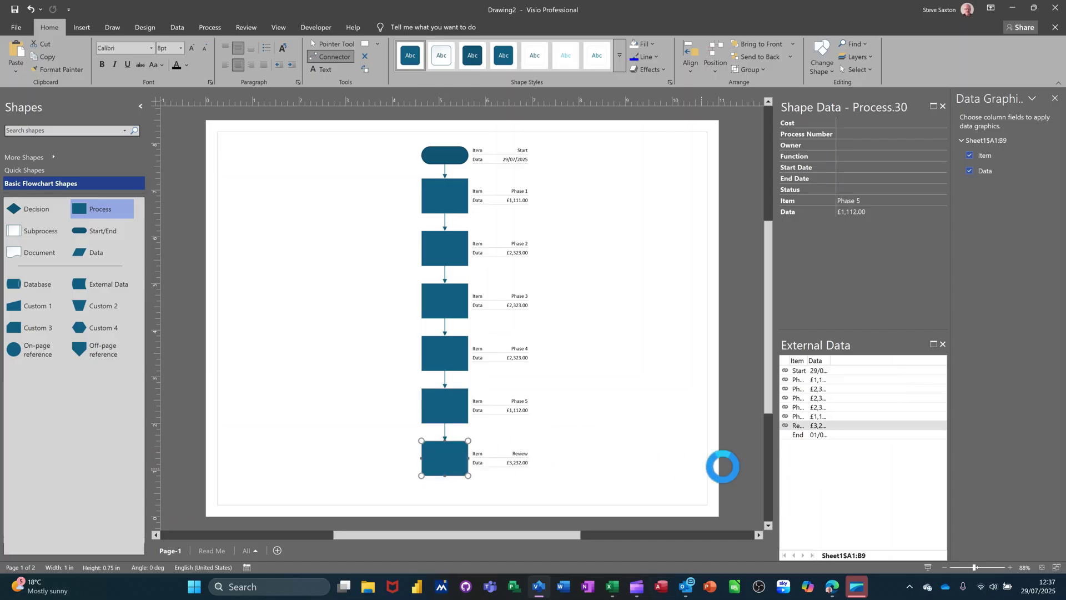
# Step: Add the End row as a Start/End terminator below Review, showing 01/01/2026
pyautogui.click(814, 436)
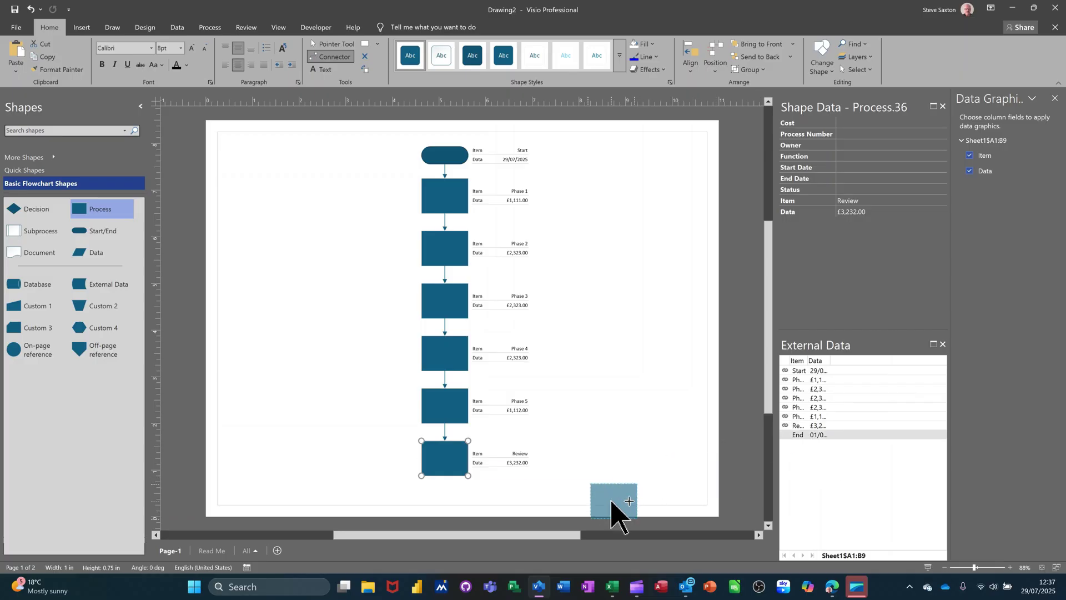
pyautogui.moveTo(611, 501); pyautogui.dragTo(94, 244)
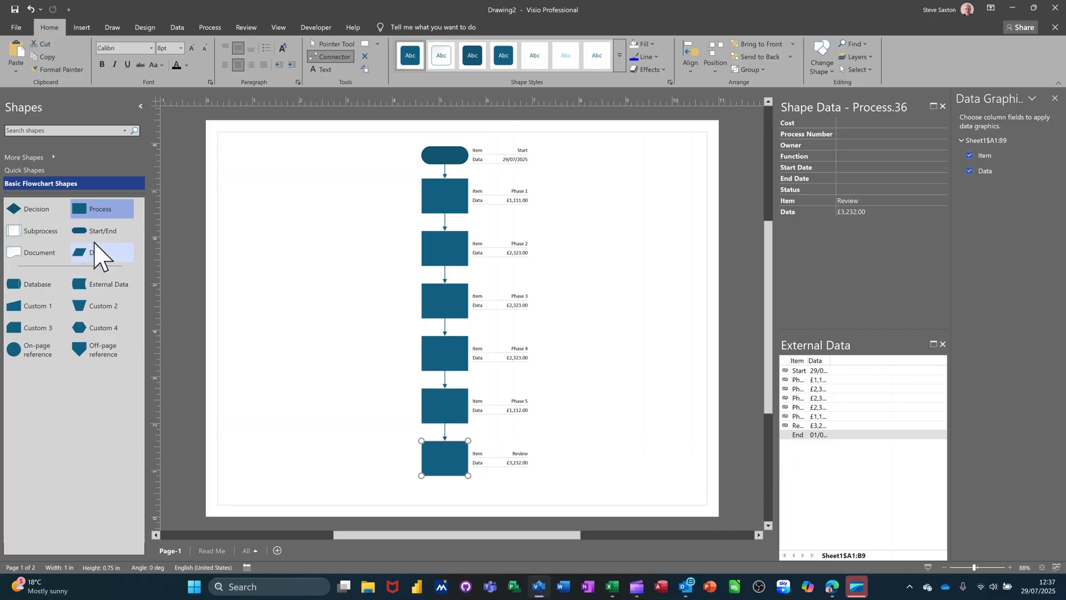
pyautogui.click(86, 231)
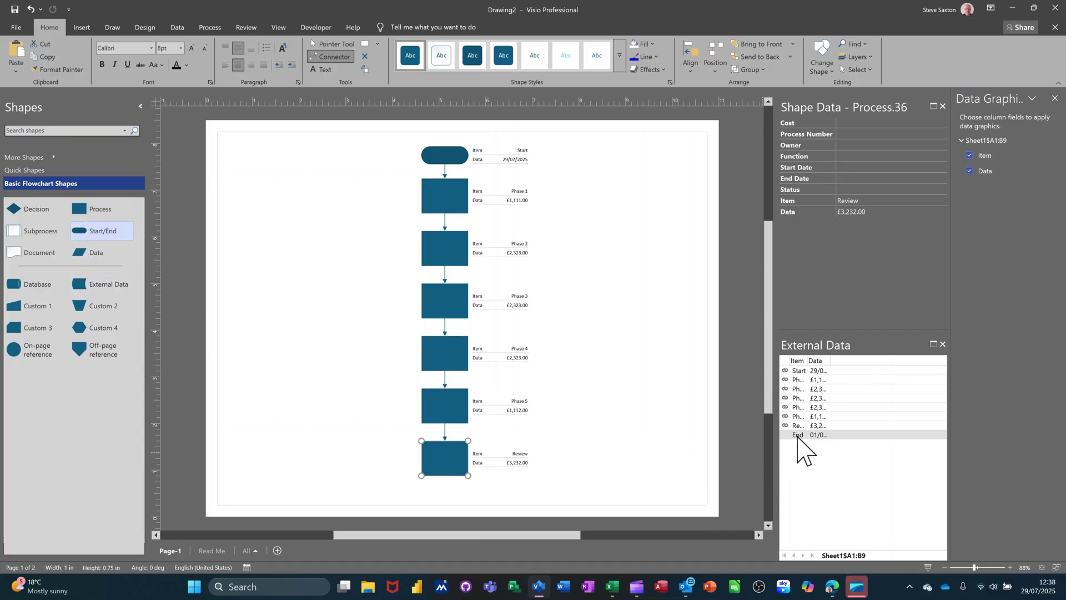
pyautogui.moveTo(805, 445); pyautogui.dragTo(446, 493)
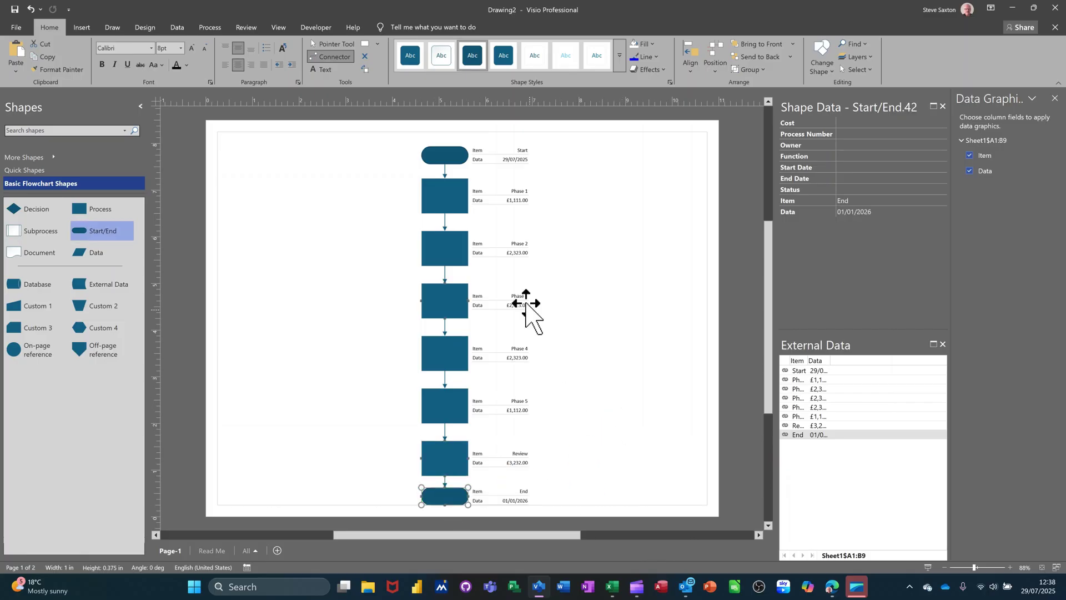
# Step: Select all flowchart shapes and nudge them upward so End clears the bottom margin
pyautogui.click(321, 46)
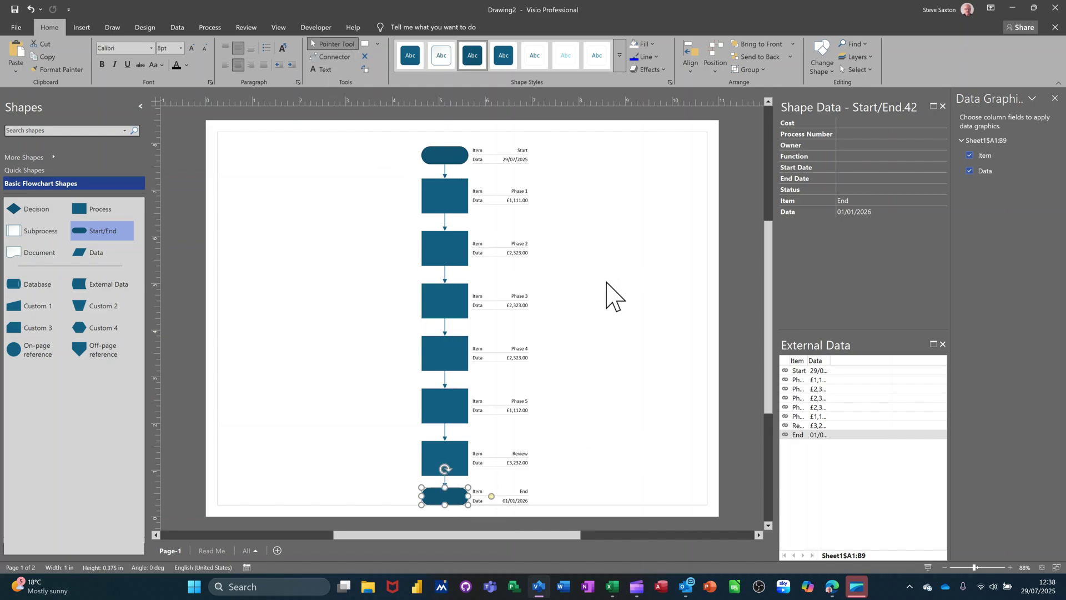
pyautogui.moveTo(390, 132); pyautogui.dragTo(555, 521)
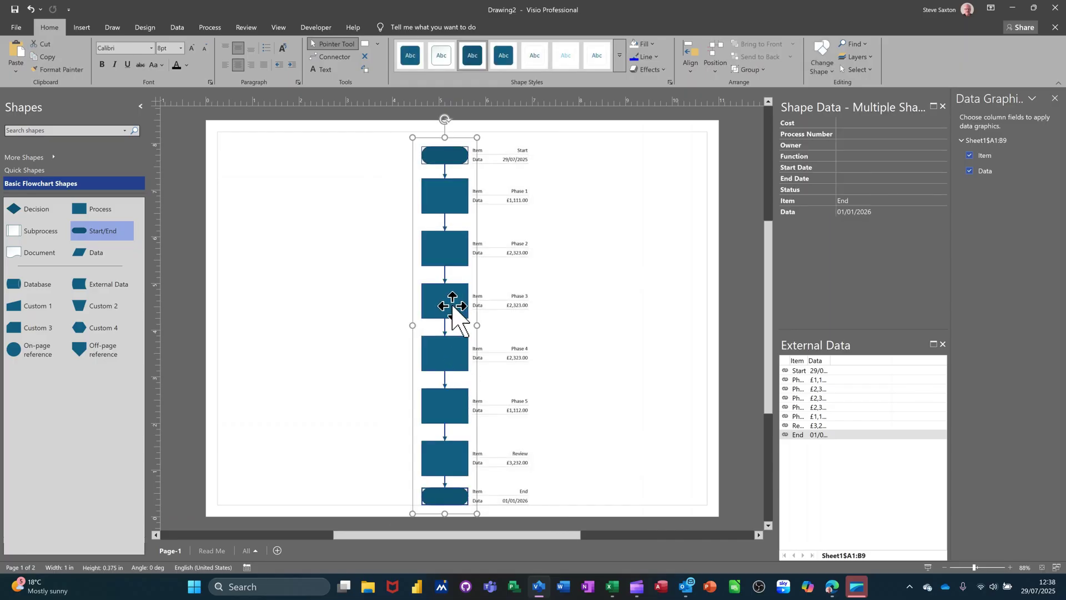
pyautogui.moveTo(452, 305); pyautogui.dragTo(454, 295)
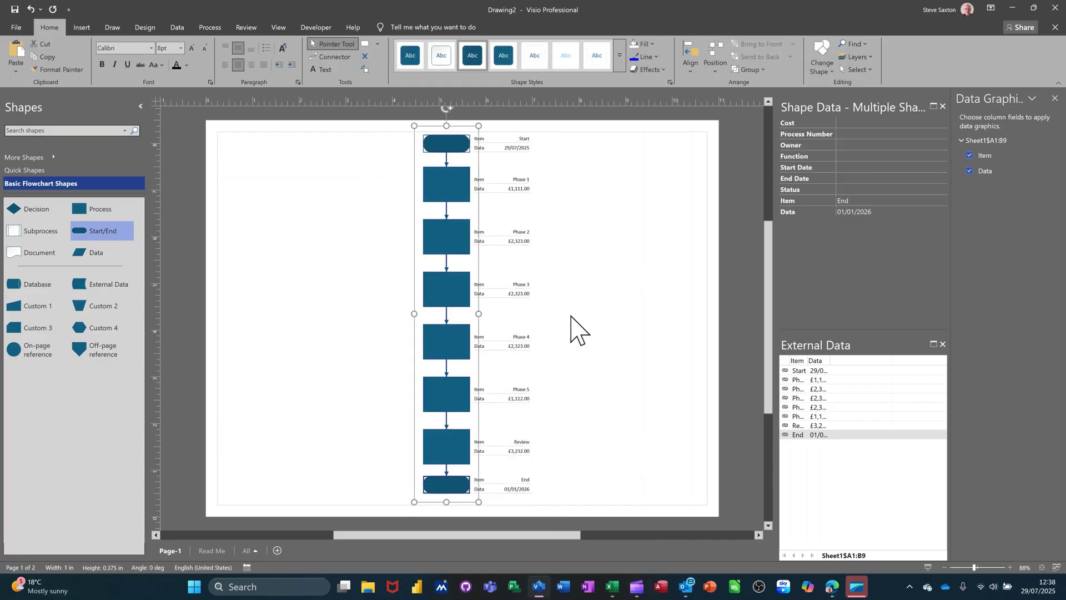
pyautogui.click(611, 305)
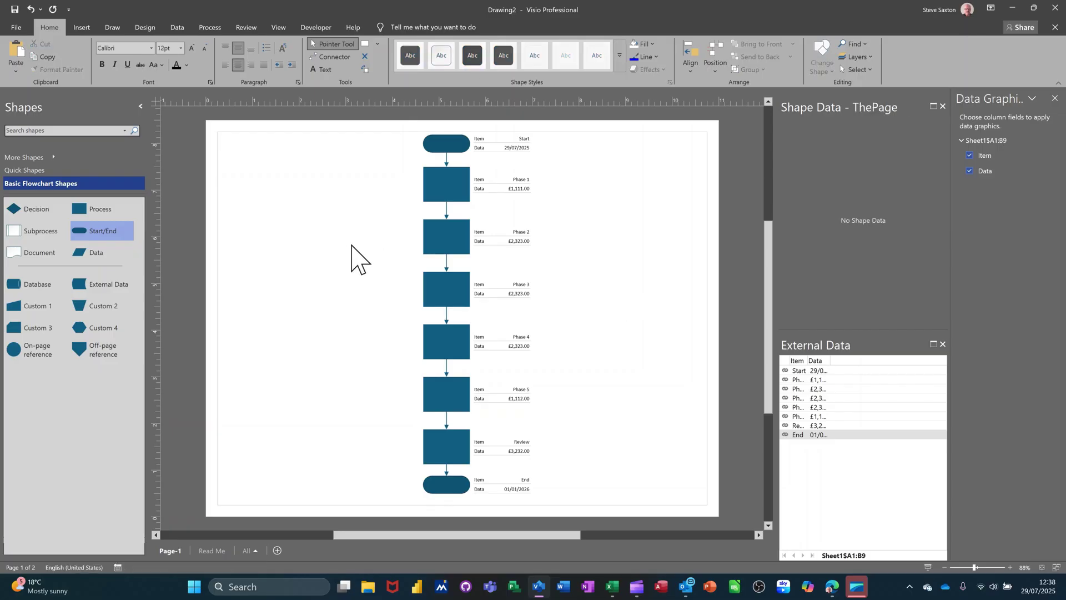
# Step: Apply the World map background and the first Borders and Titles style to the page
pyautogui.click(147, 28)
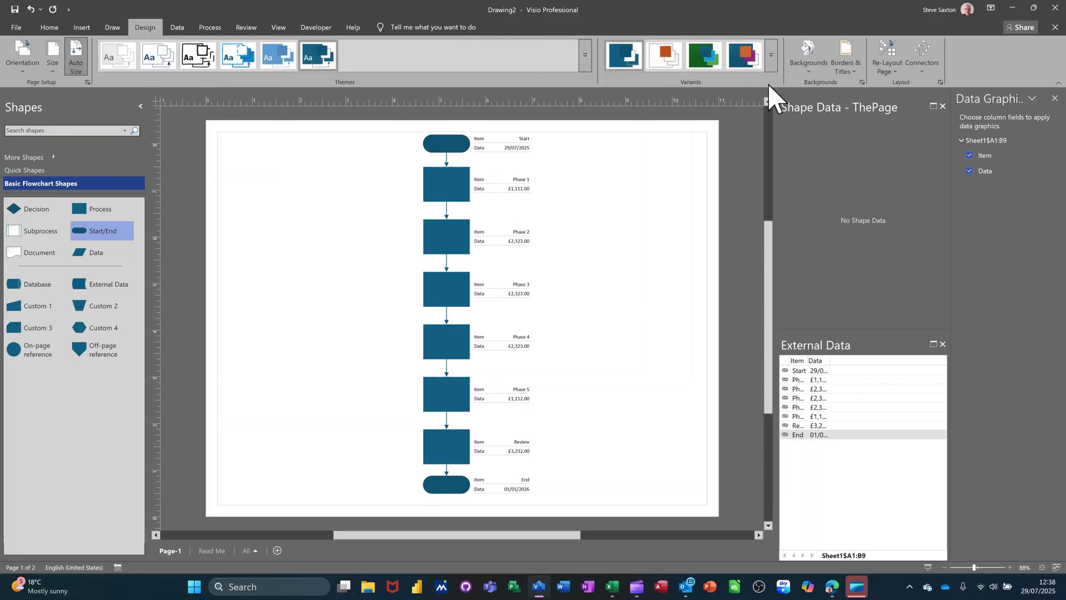
pyautogui.click(815, 65)
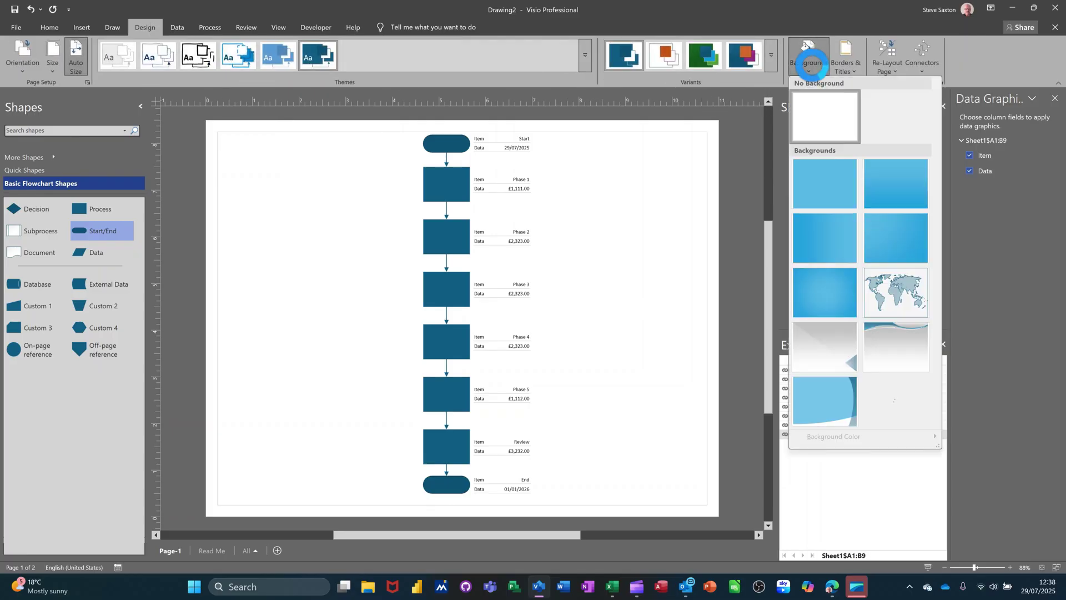
pyautogui.click(892, 291)
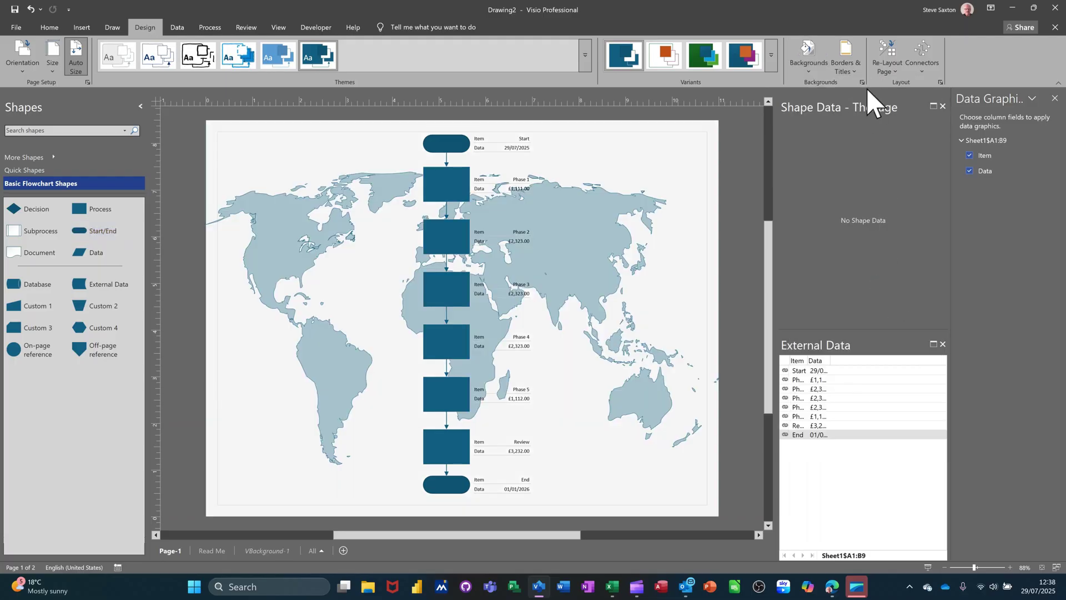
pyautogui.click(855, 61)
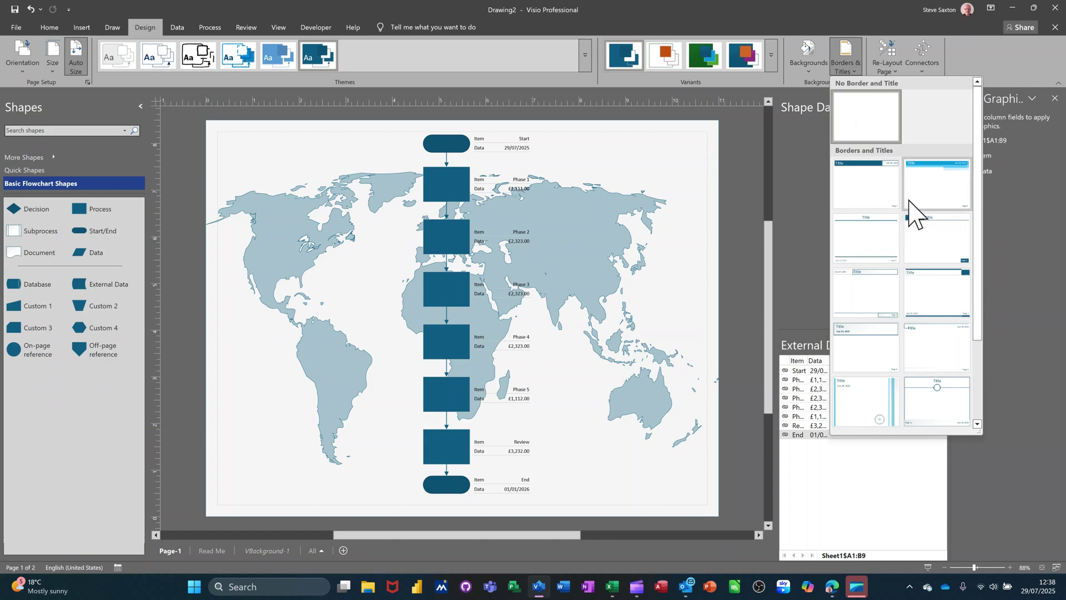
pyautogui.click(861, 188)
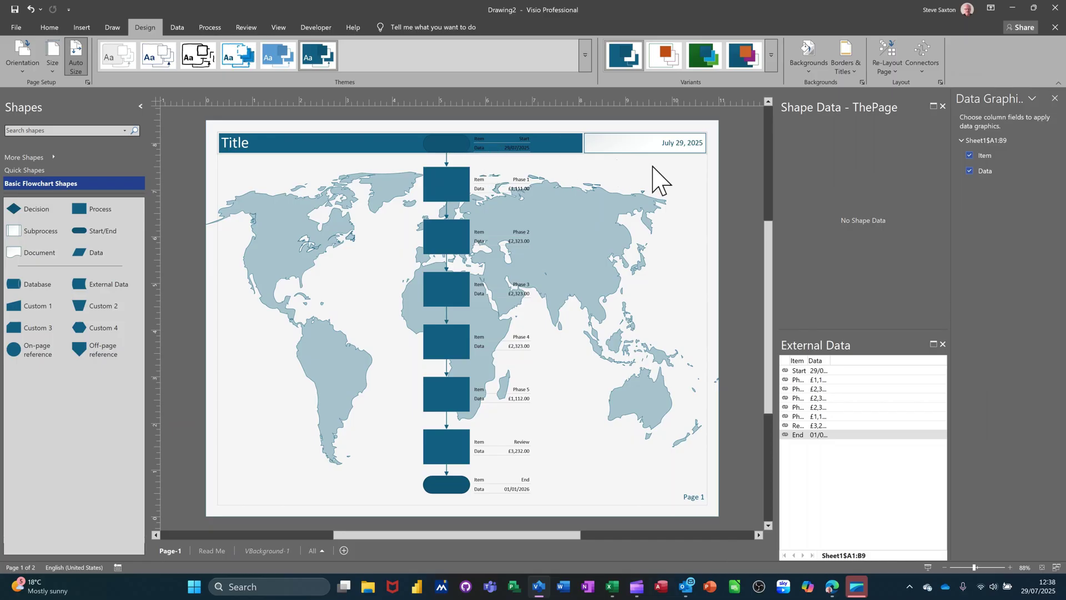
# Step: Delete the title bar, date and page number on VBackground-1, then return to Page-1
pyautogui.click(221, 554)
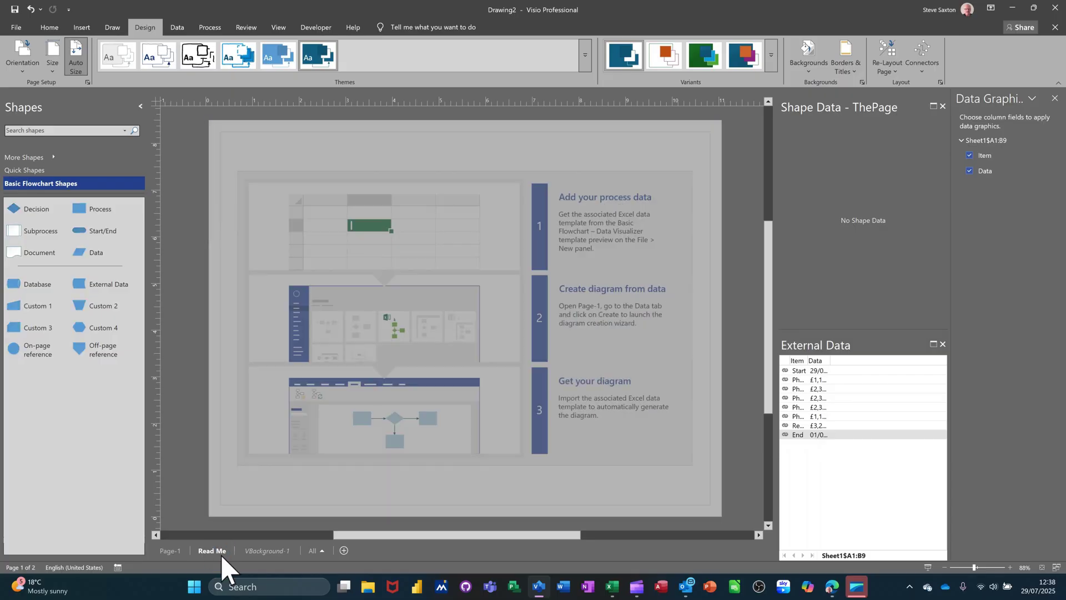
pyautogui.click(266, 554)
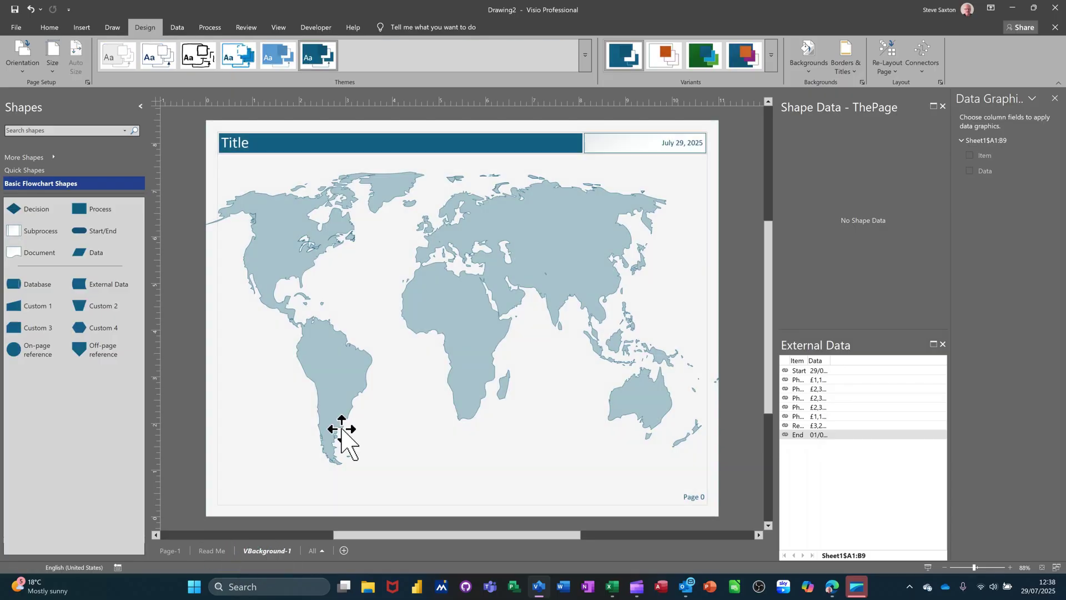
pyautogui.click(458, 157)
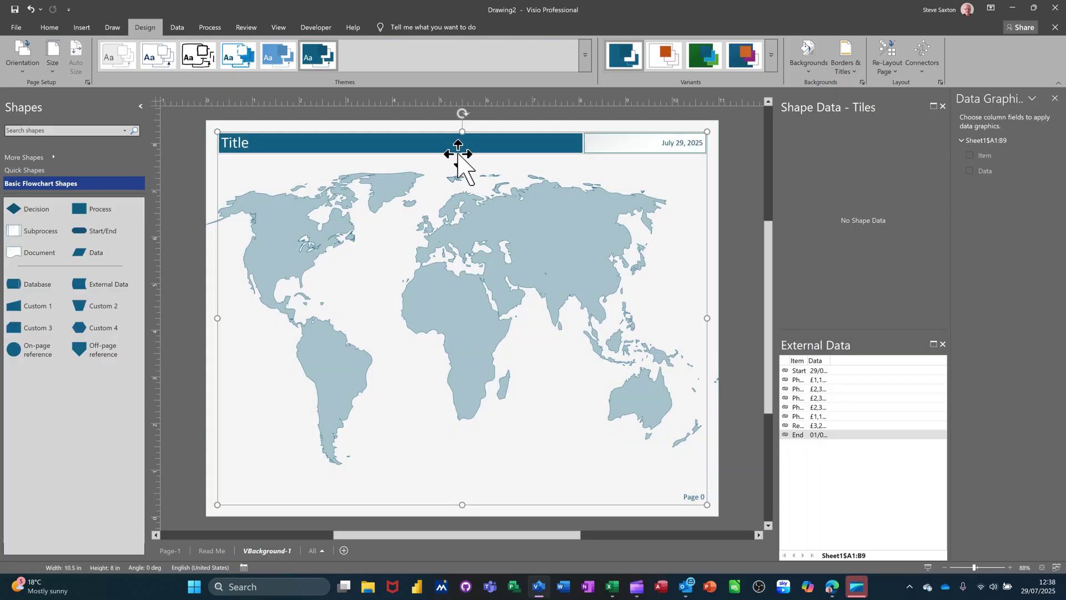
pyautogui.press('Delete')
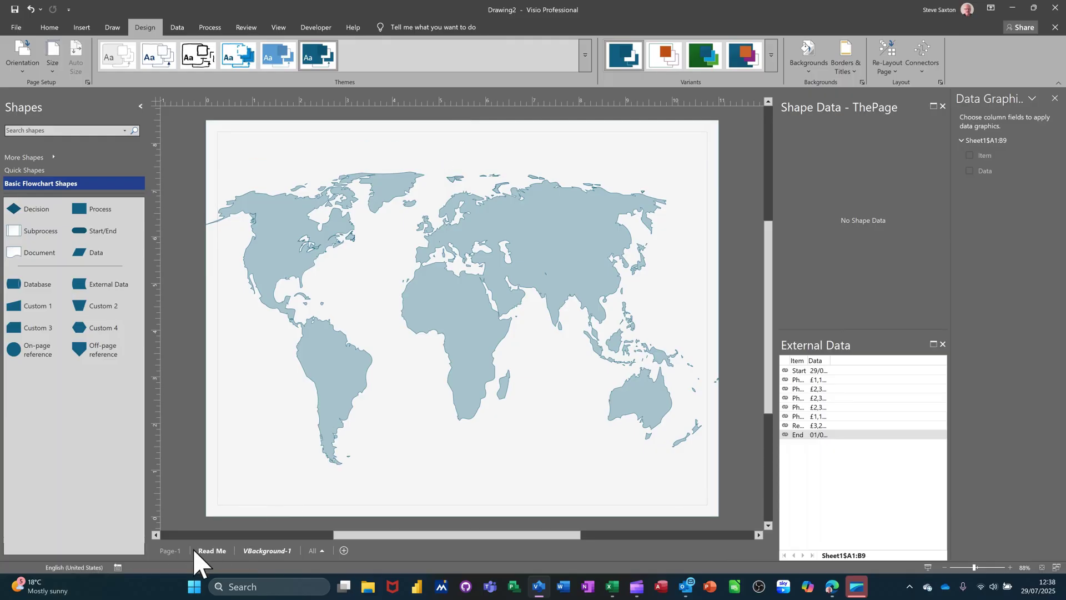
pyautogui.click(205, 553)
pyautogui.click(167, 550)
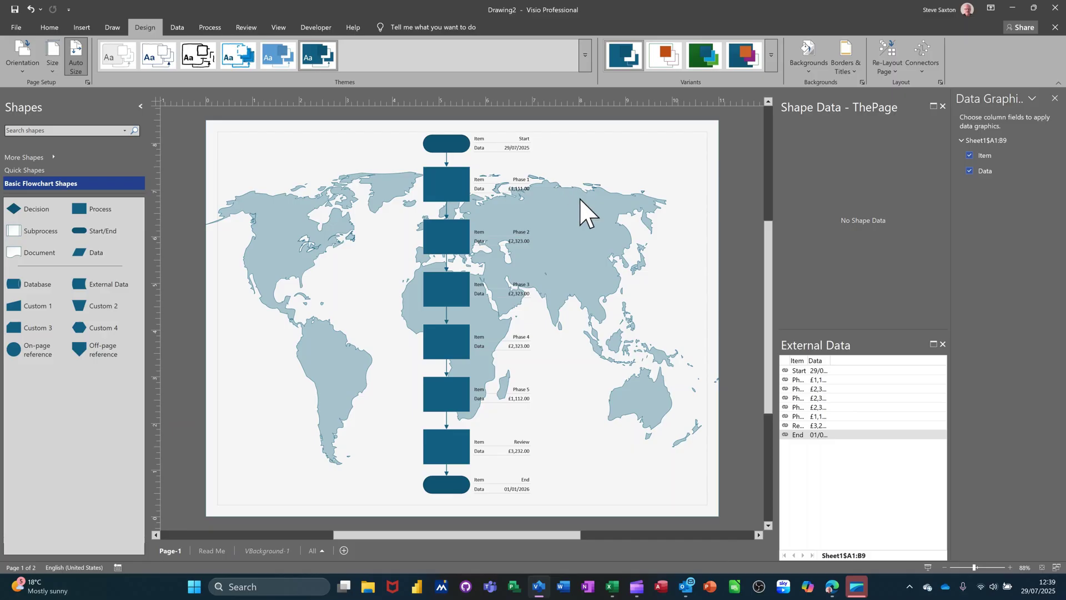
# Step: Enter 1/08/2025 as the Start date in Excel cell B2, then return to Visio
pyautogui.click(612, 590)
pyautogui.click(88, 168)
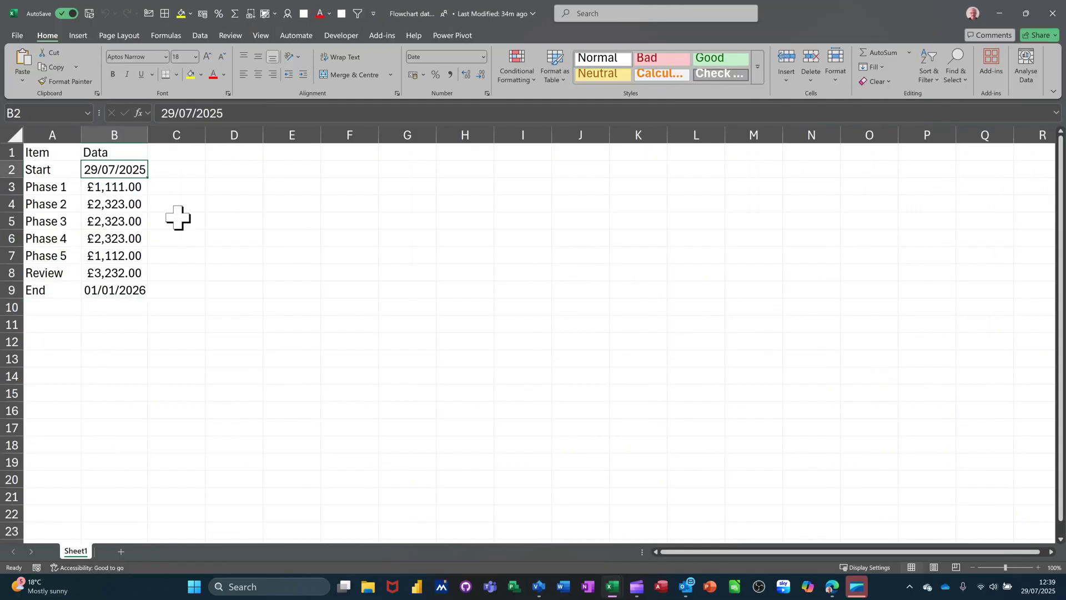
pyautogui.write('1/8/')
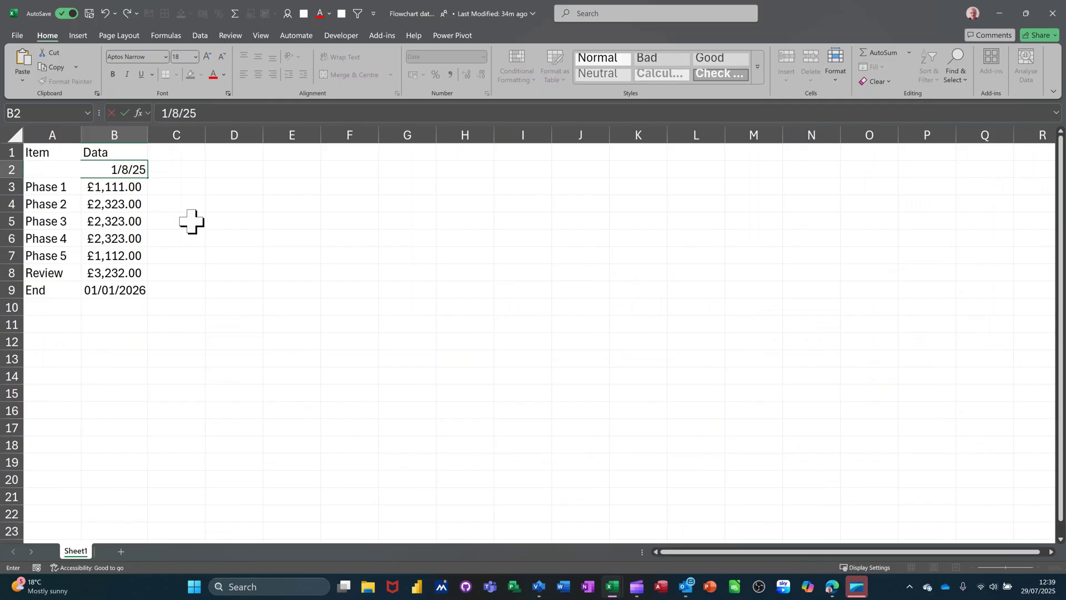
pyautogui.write('/08/2025')
pyautogui.press('Return')
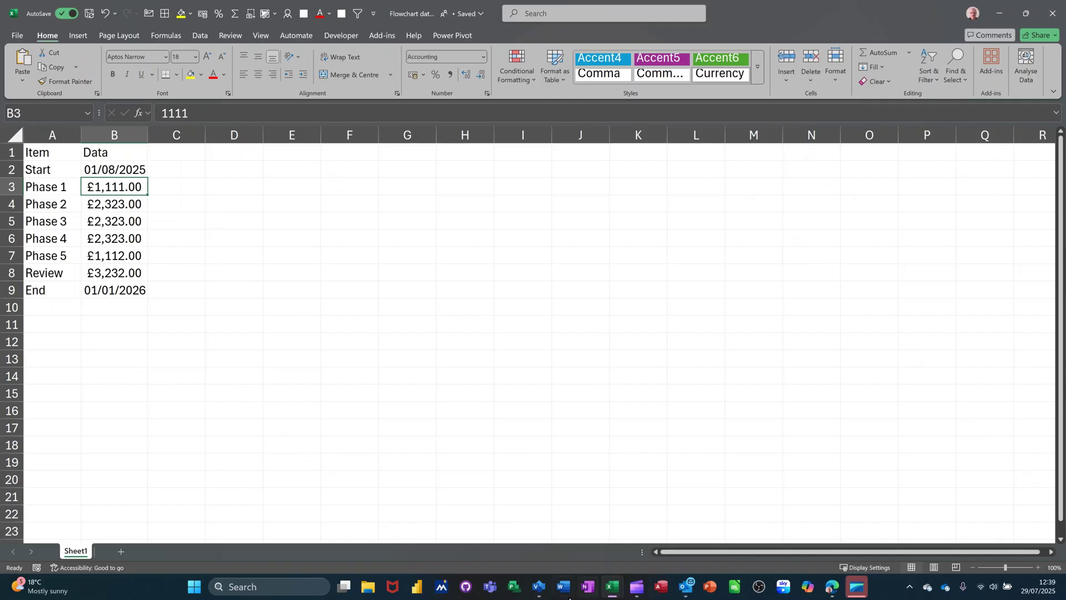
pyautogui.click(545, 587)
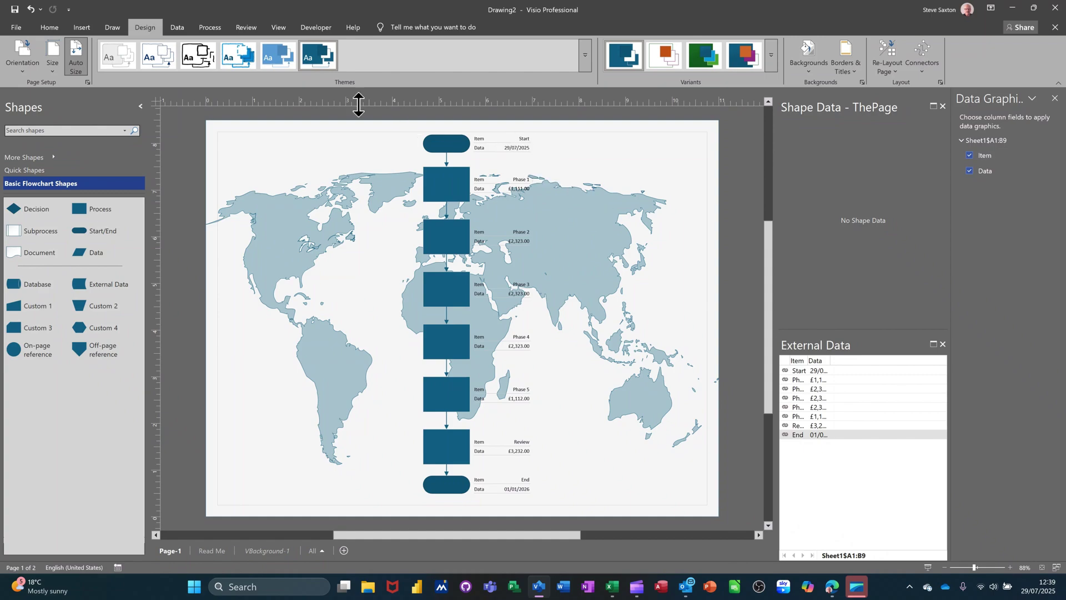
# Step: Refresh all linked Excel data so the Start shape updates to 01/08/2025
pyautogui.click(177, 28)
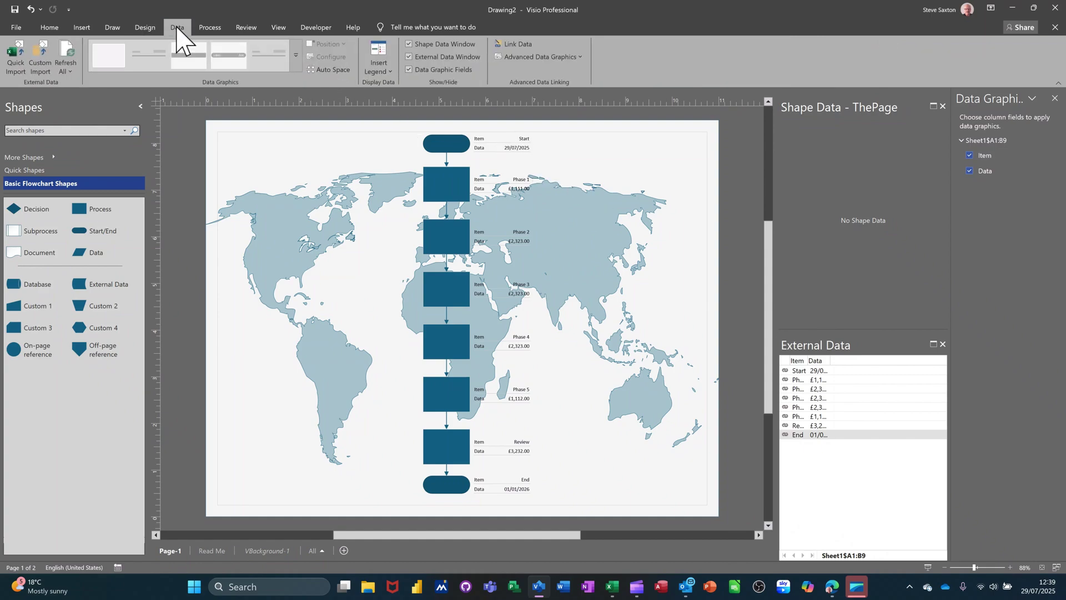
pyautogui.click(65, 51)
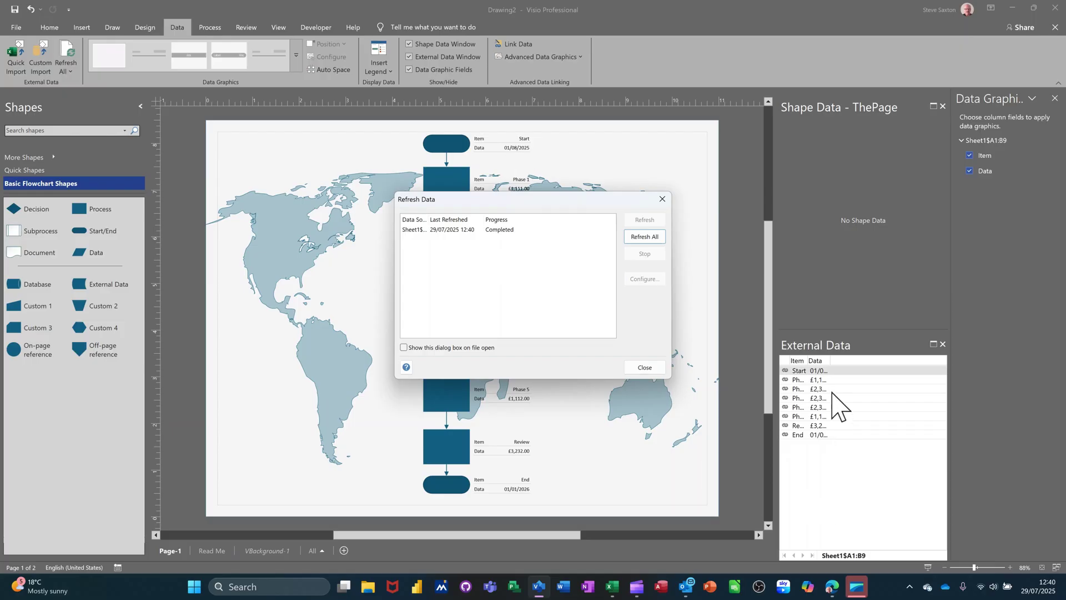
pyautogui.click(646, 367)
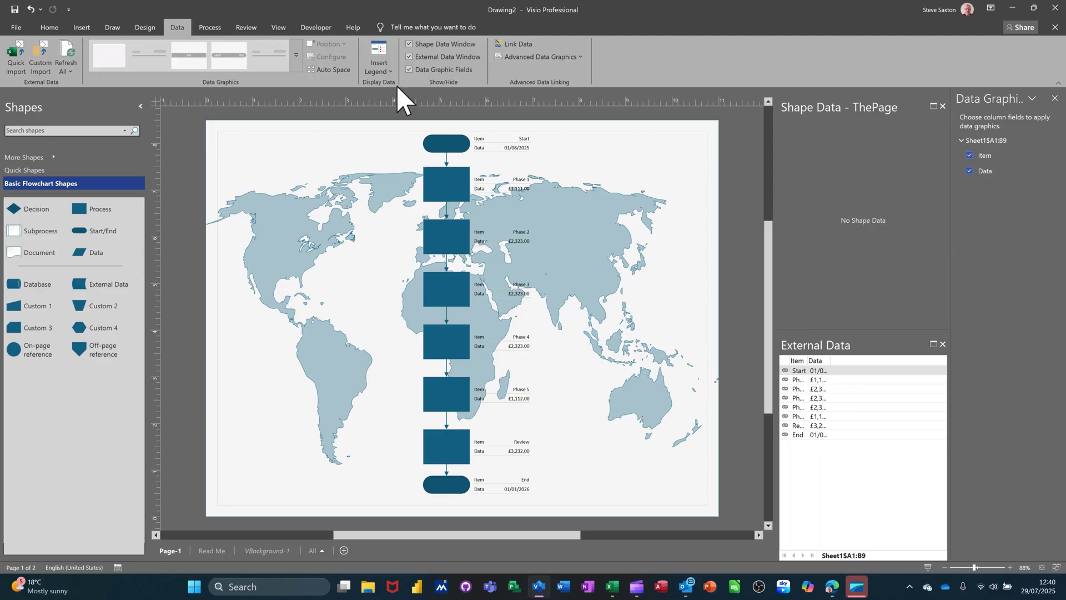
pyautogui.click(280, 29)
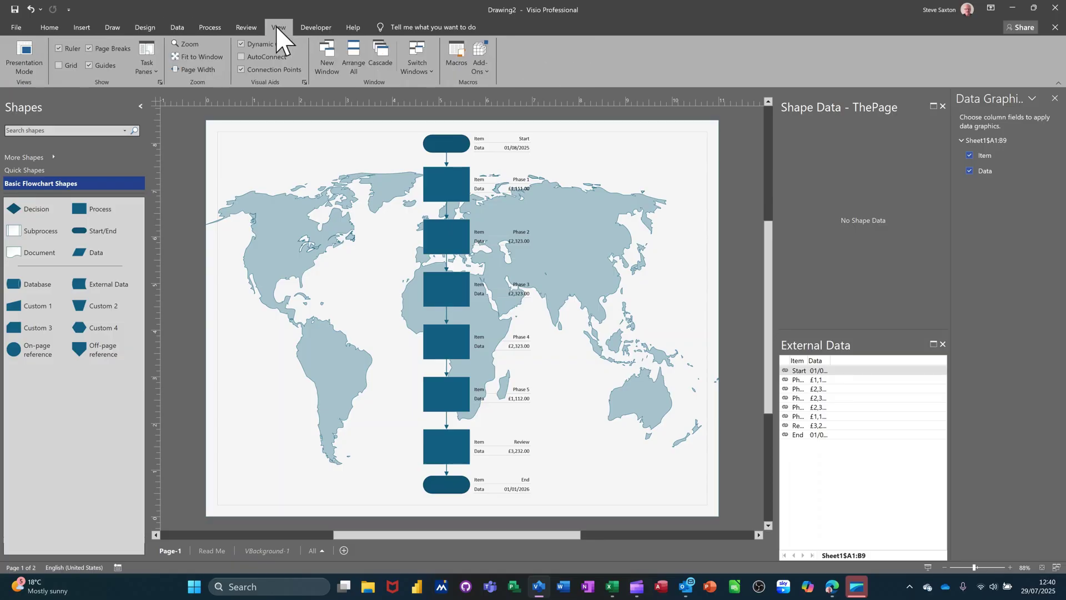
pyautogui.click(178, 29)
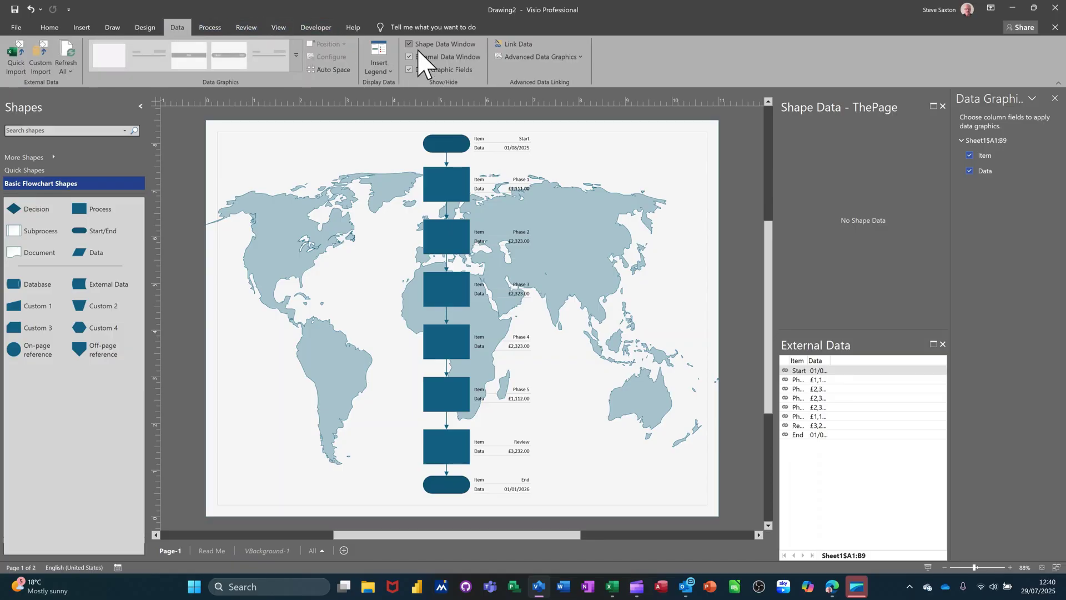
pyautogui.click(547, 57)
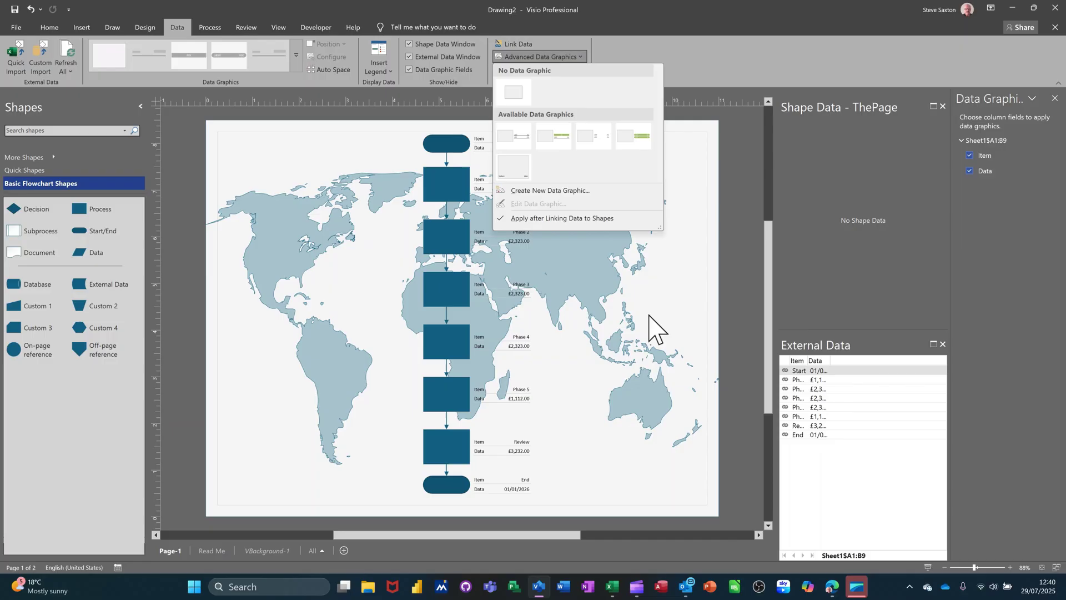
pyautogui.click(619, 305)
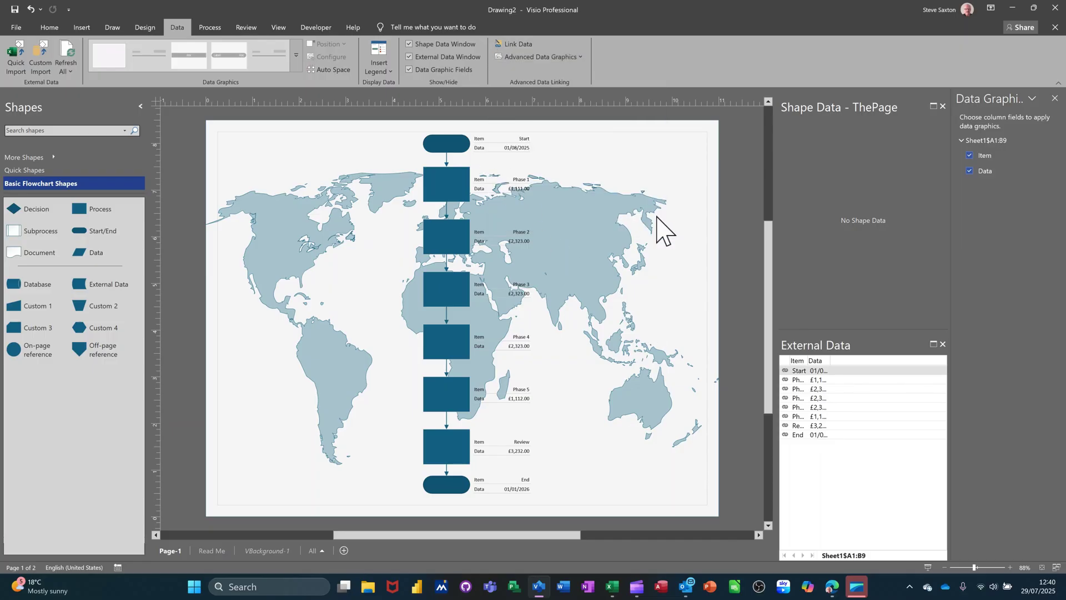